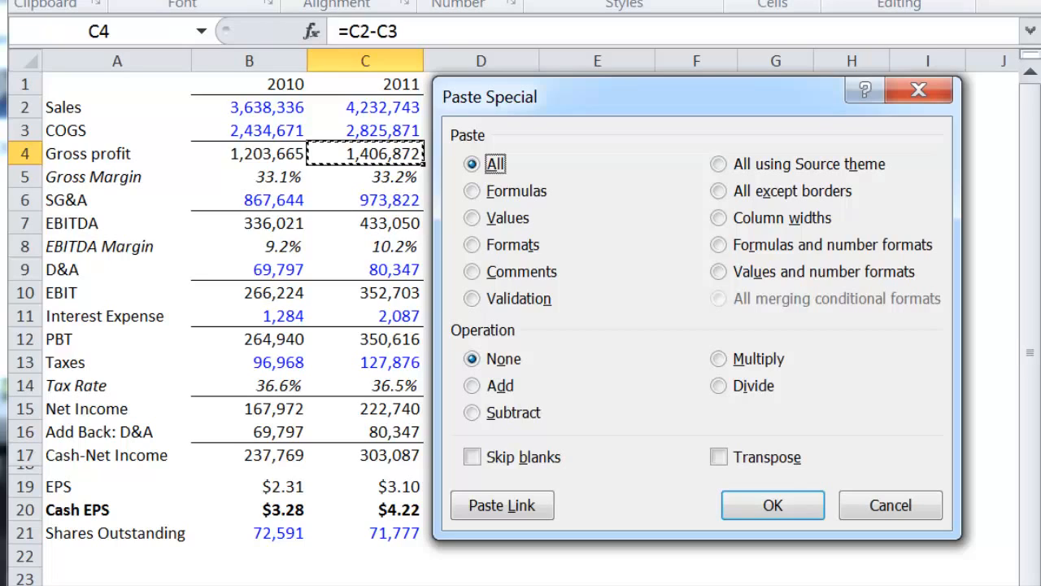
{"action": "key", "text": "f"}
{"action": "key", "text": "v"}
{"action": "key", "text": "t"}
{"action": "key", "text": "c"}
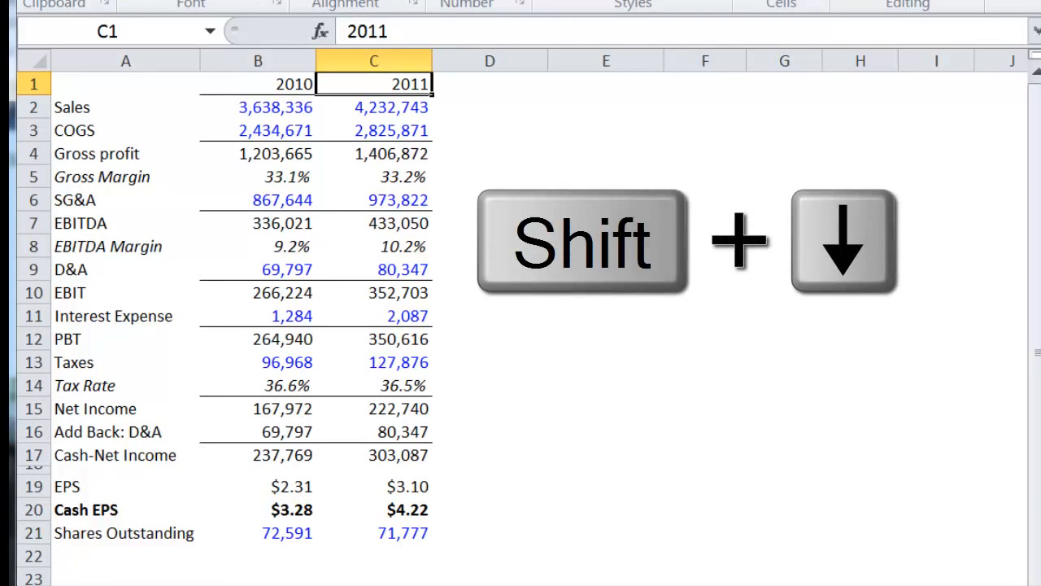
Step: Copy the whole 2011 column, C1:C21, and paste it into the adjacent column starting at D1
{"action": "key", "text": "shift+Down"}
{"action": "key", "text": "shift+Down"}
{"action": "key", "text": "shift+Down"}
{"action": "key", "text": "shift+Down"}
{"action": "key", "text": "shift+Down"}
{"action": "key", "text": "shift+Down"}
{"action": "key", "text": "shift+Down"}
{"action": "key", "text": "shift+Down"}
{"action": "key", "text": "shift+Down"}
{"action": "key", "text": "shift+Down"}
{"action": "key", "text": "shift+Down"}
{"action": "key", "text": "shift+Down"}
{"action": "key", "text": "shift+Down"}
{"action": "key", "text": "shift+Down"}
{"action": "key", "text": "shift+Down"}
{"action": "key", "text": "shift+Down"}
{"action": "key", "text": "shift+Down"}
{"action": "key", "text": "shift+Down"}
{"action": "key", "text": "shift+Down"}
{"action": "key", "text": "shift+Down"}
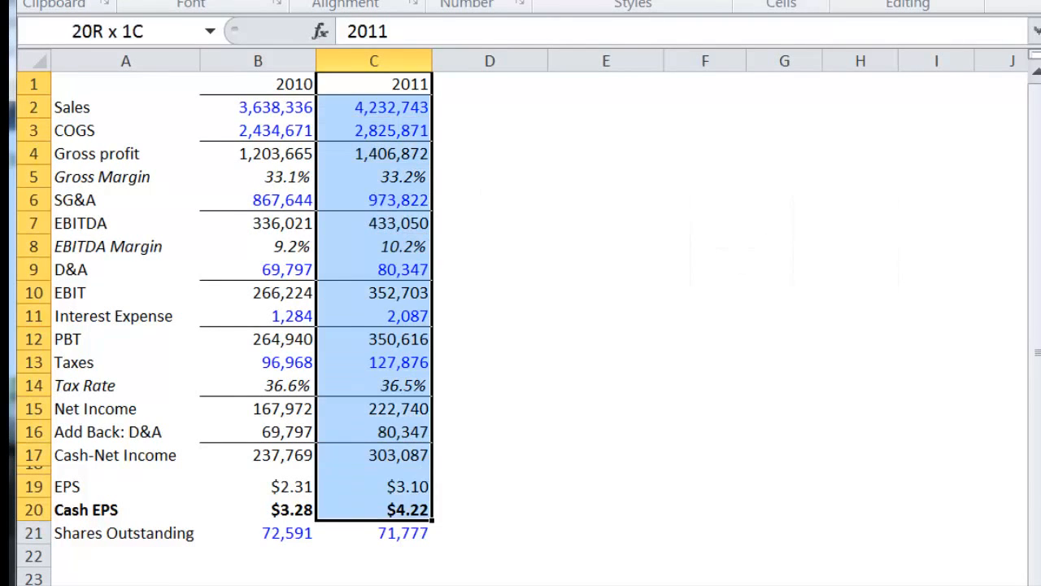
{"action": "key", "text": "ctrl+c"}
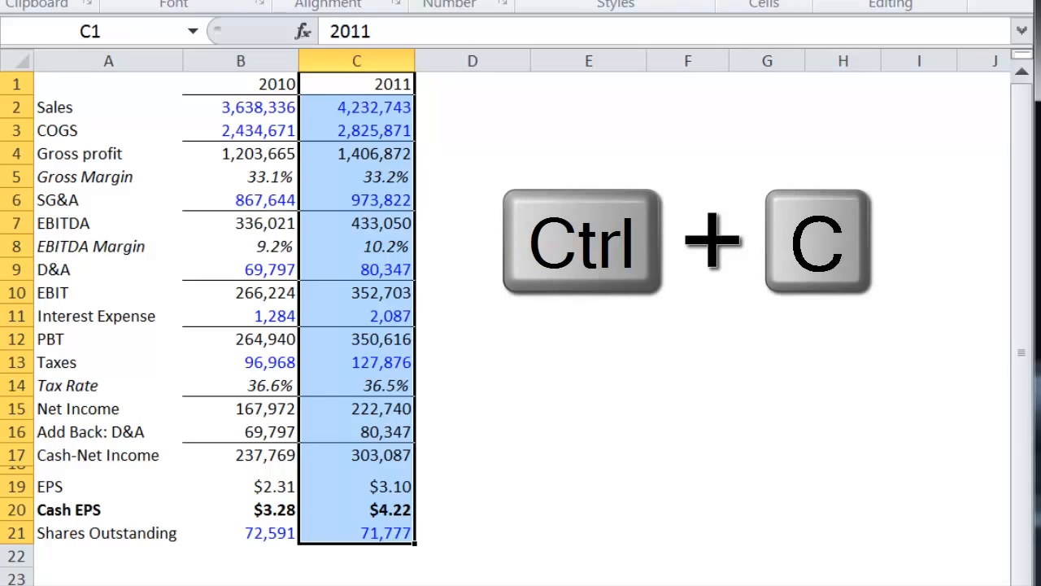
{"action": "key", "text": "ctrl+c"}
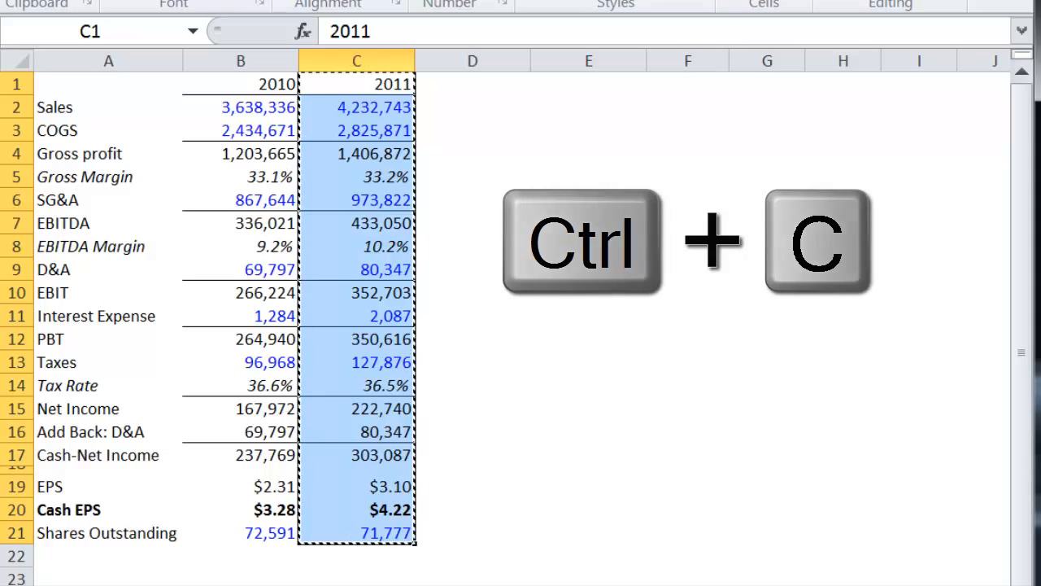
{"action": "left_click", "coordinate": [472, 84]}
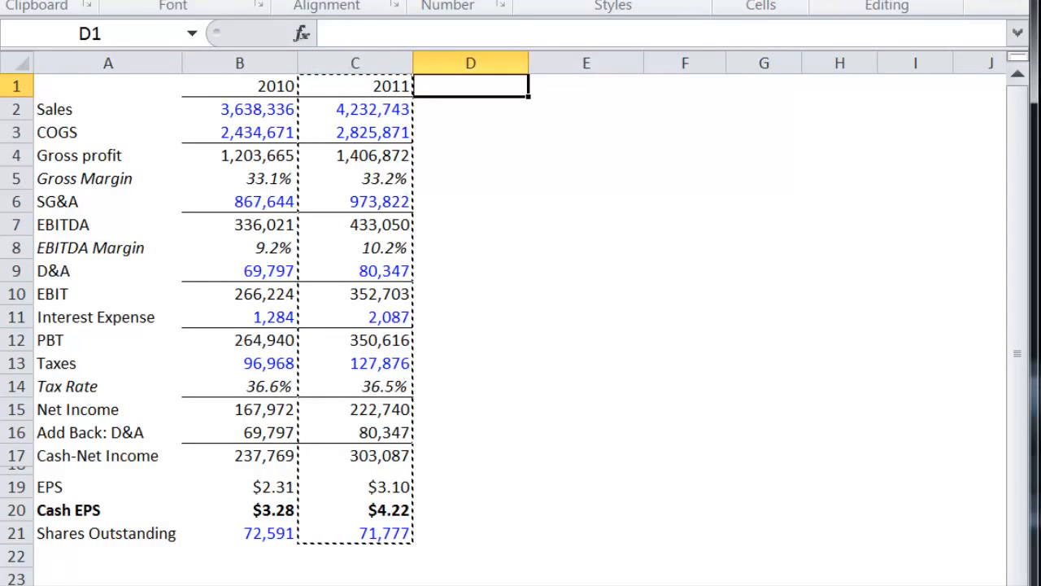
{"action": "key", "text": "ctrl+v"}
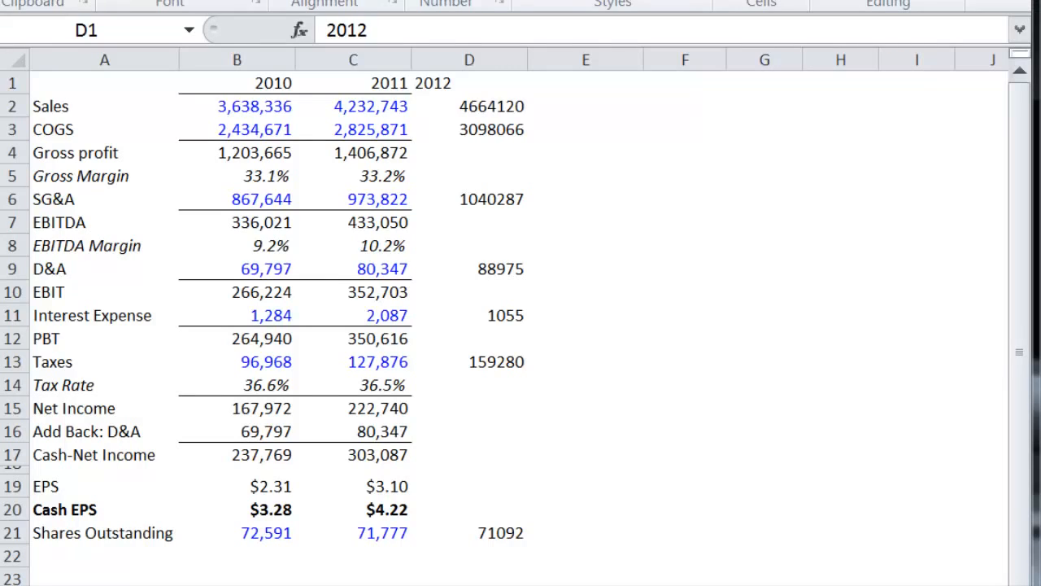
Step: Apply only the formats of the 2011 column, C1:C21, to the 2012 column starting at D1 with Paste Special
{"action": "key", "text": "Left"}
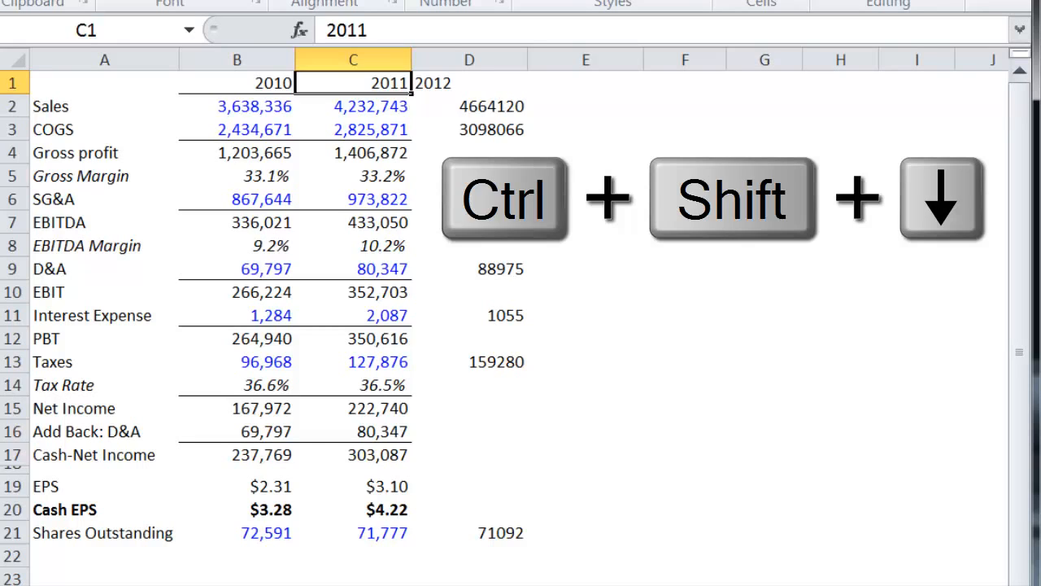
{"action": "key", "text": "ctrl+shift+Down"}
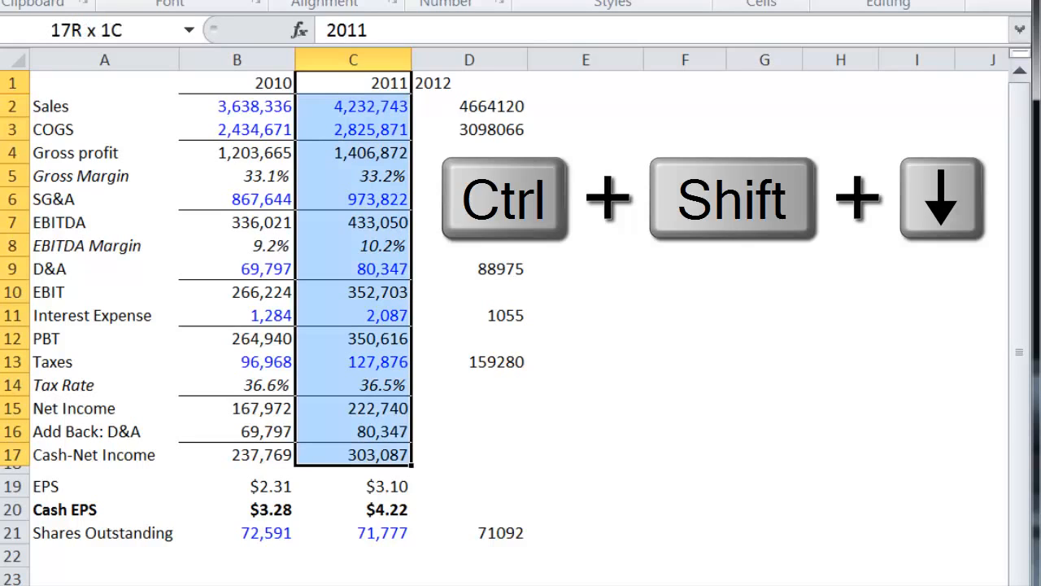
{"action": "key", "text": "ctrl+shift+Down"}
{"action": "key", "text": "ctrl+shift+Down"}
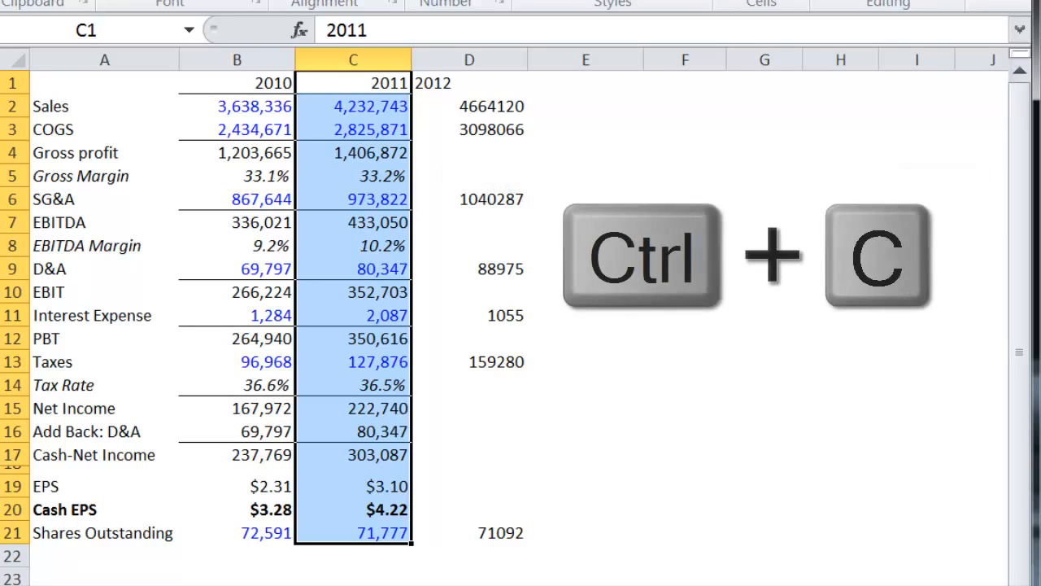
{"action": "key", "text": "ctrl+c"}
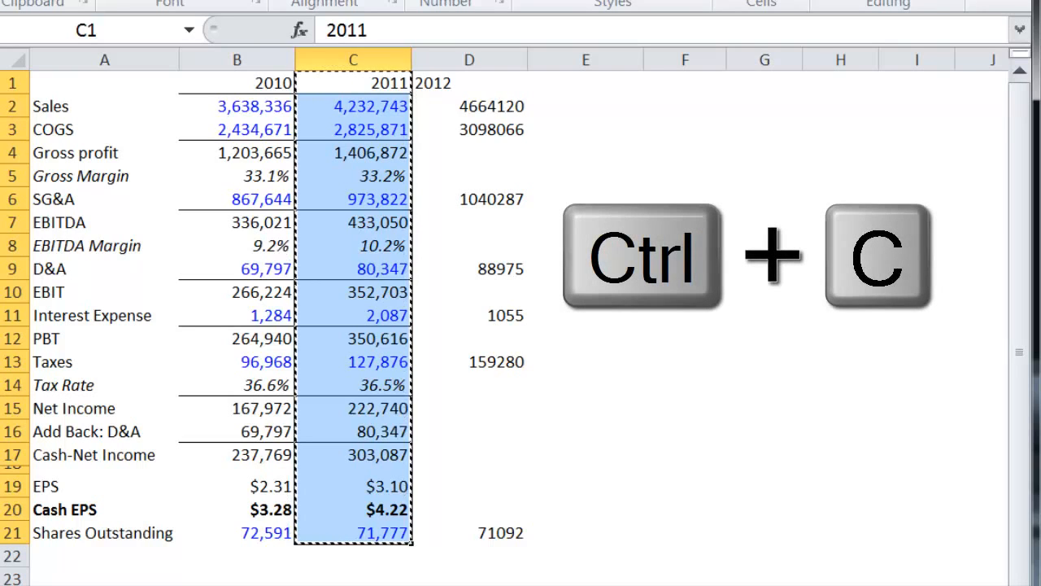
{"action": "key", "text": "Right"}
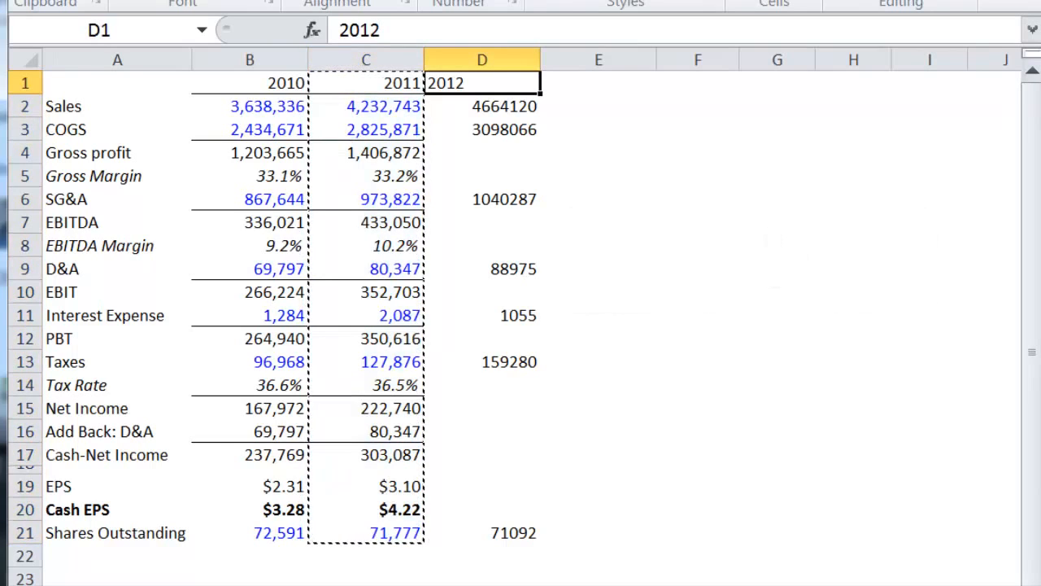
{"action": "key", "text": "ctrl+alt+v"}
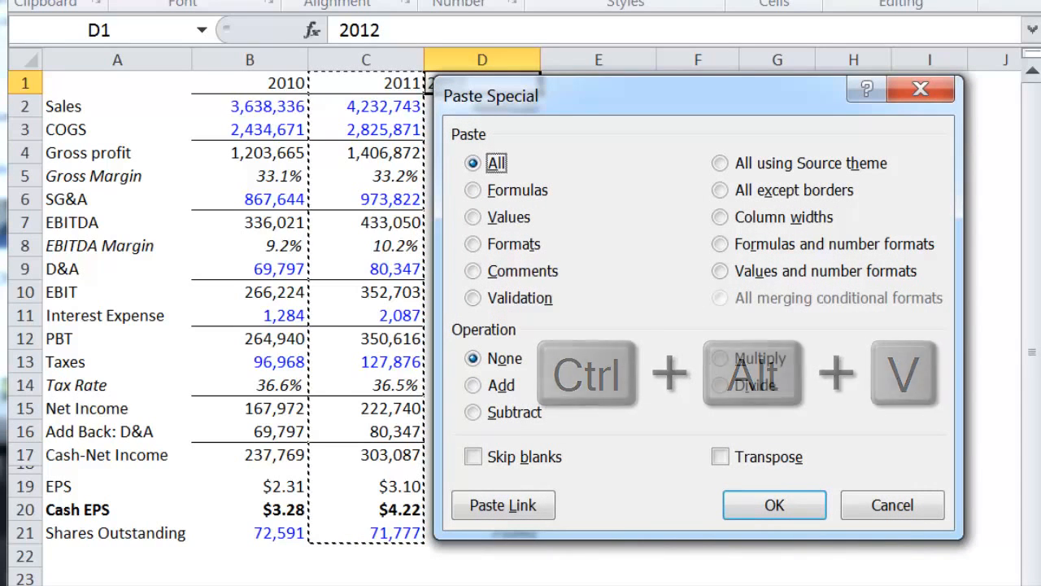
{"action": "key", "text": "t"}
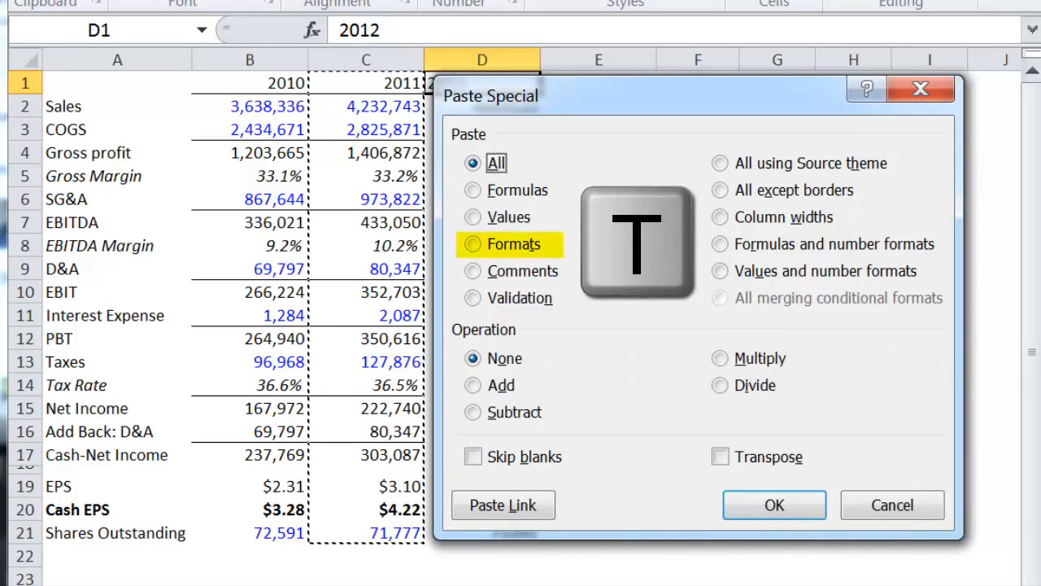
{"action": "key", "text": "t"}
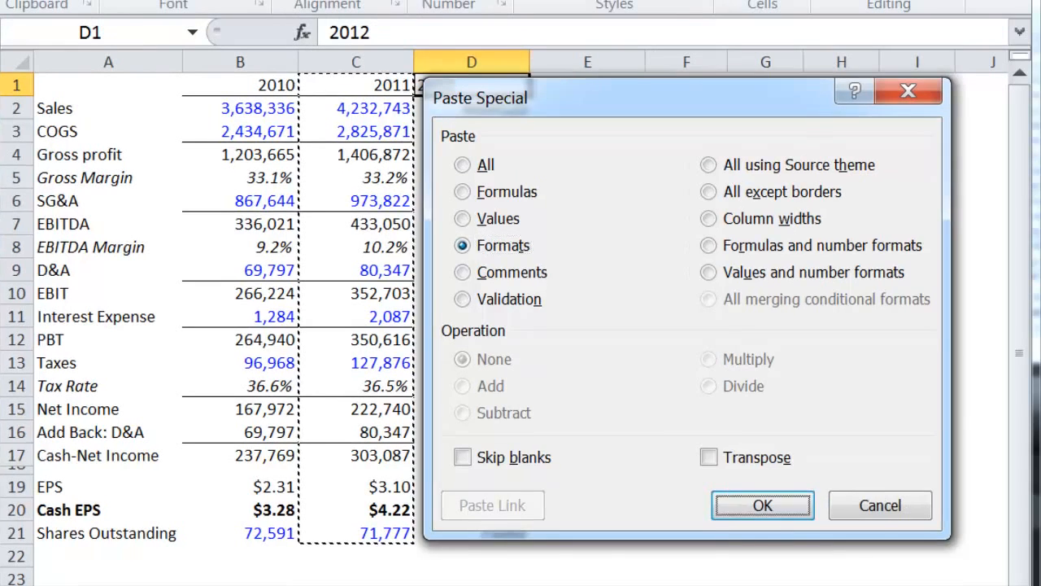
{"action": "key", "text": "Return"}
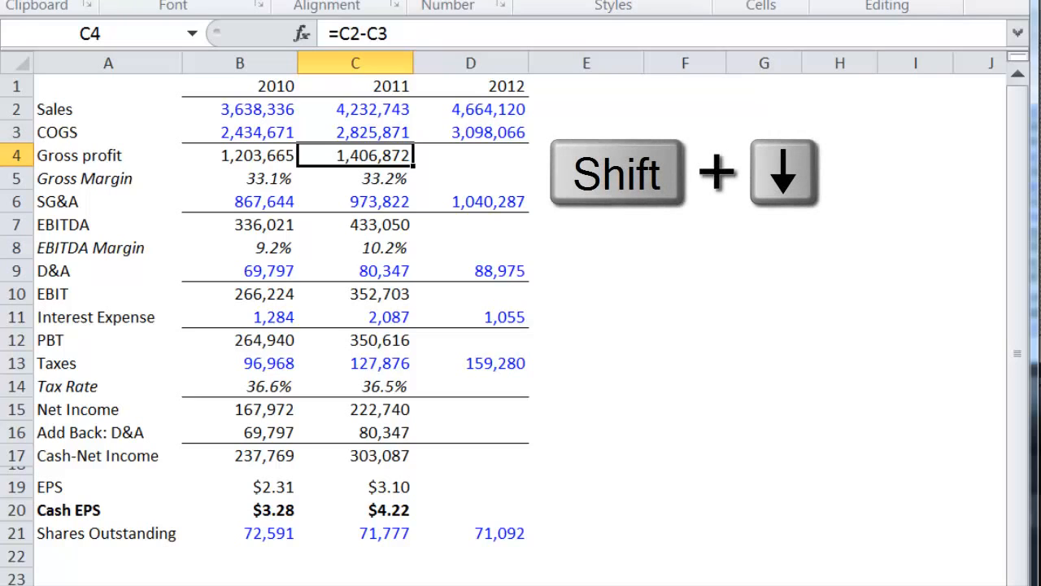
Step: Copy the 2011 gross profit and gross margin formulas in C4:C5 into the 2012 column at D4
{"action": "key", "text": "shift+Down"}
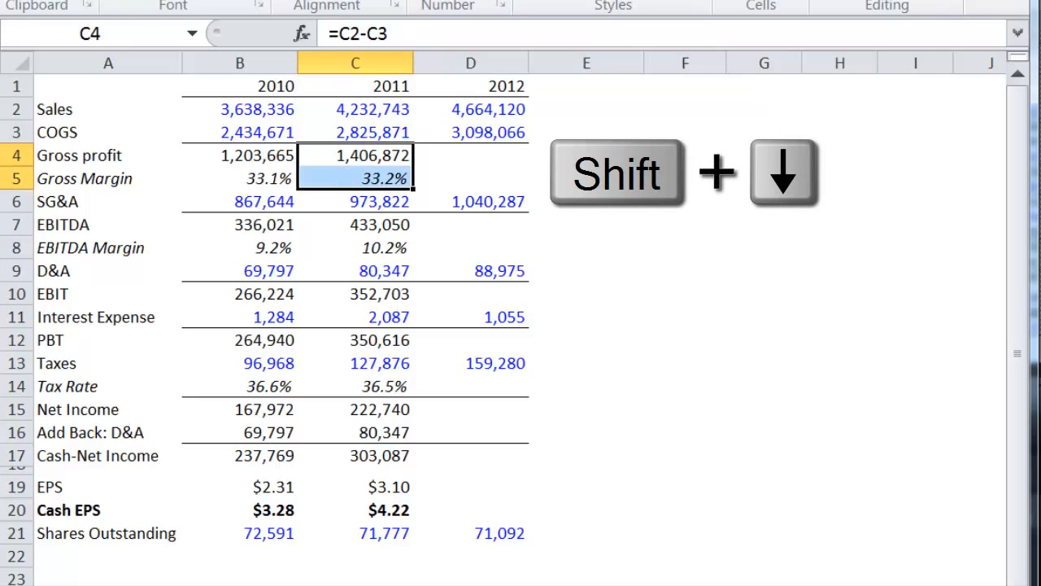
{"action": "key", "text": "ctrl+c"}
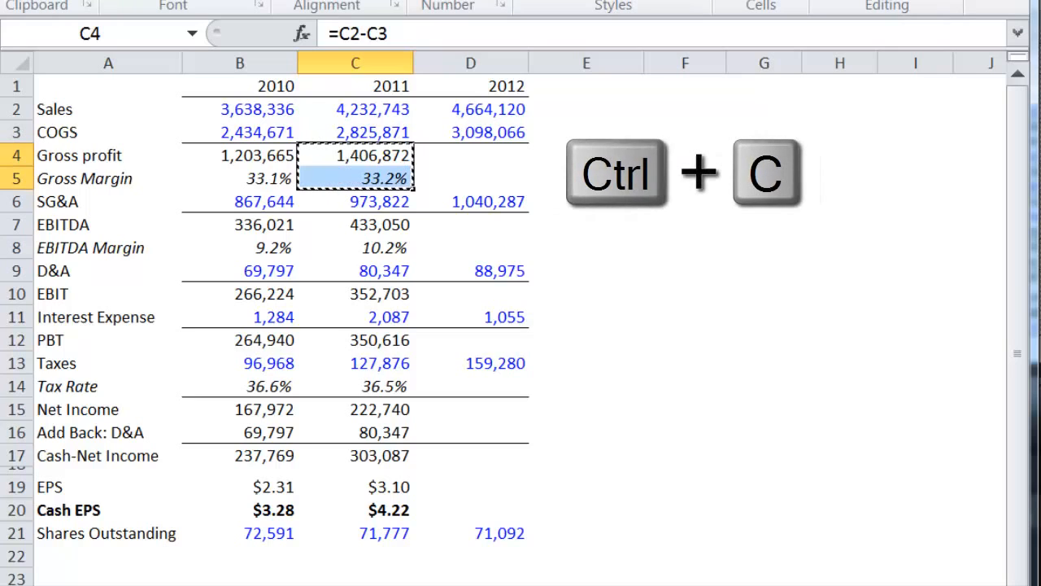
{"action": "left_click", "coordinate": [470, 155]}
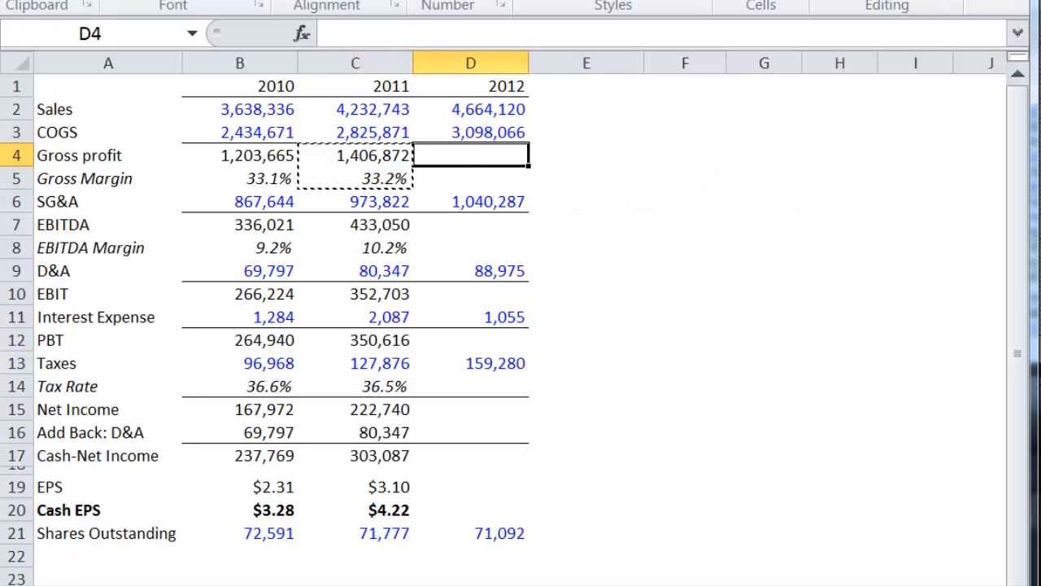
{"action": "key", "text": "Return"}
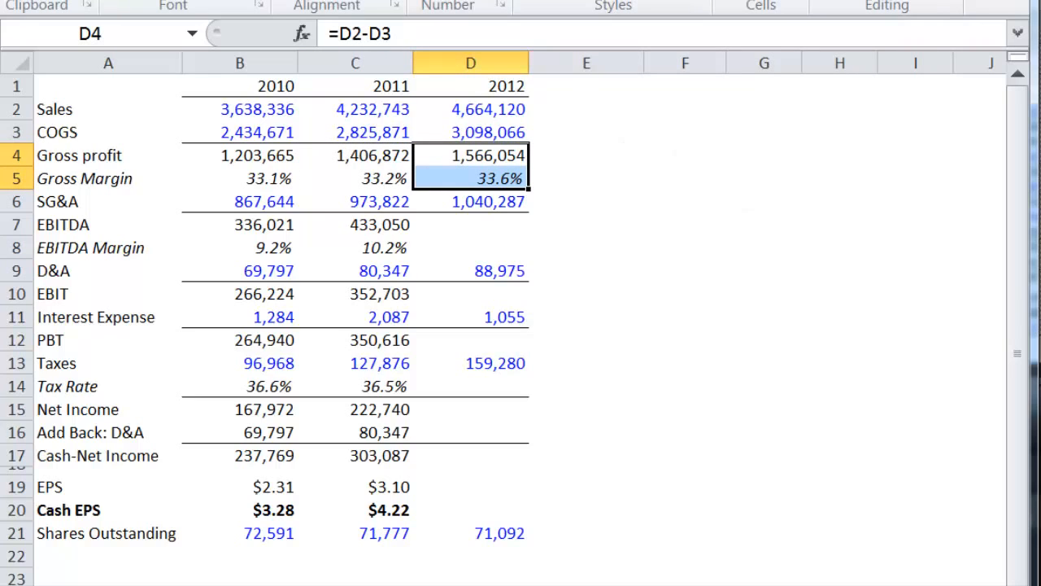
Step: Copy the 2011 EBITDA and EBITDA margin cells C7:C8 and paste only their formulas into the 2012 column at D7
{"action": "key", "text": "Left"}
{"action": "key", "text": "Down"}
{"action": "key", "text": "Down"}
{"action": "key", "text": "Down"}
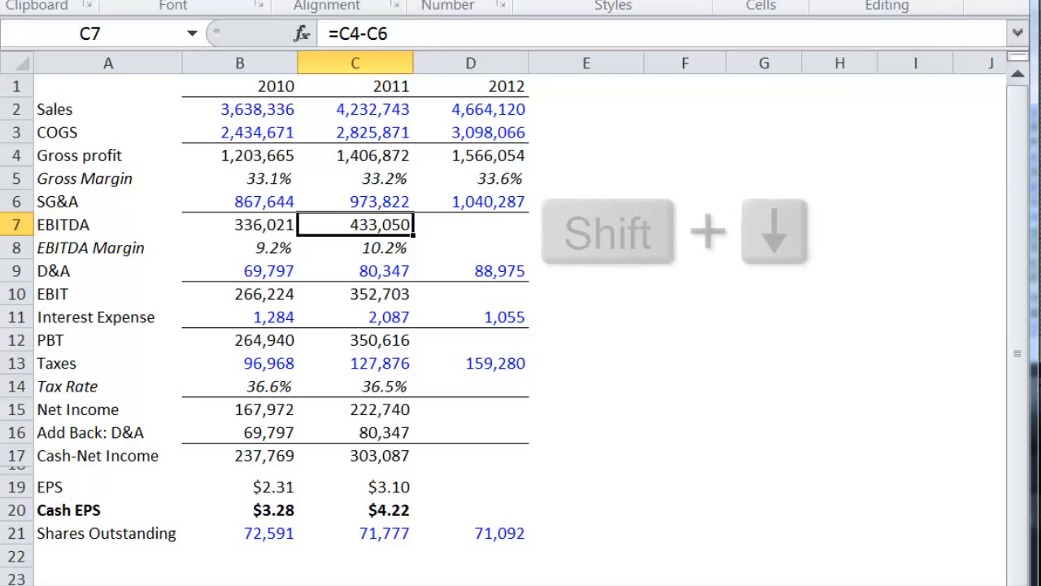
{"action": "key", "text": "shift+Down"}
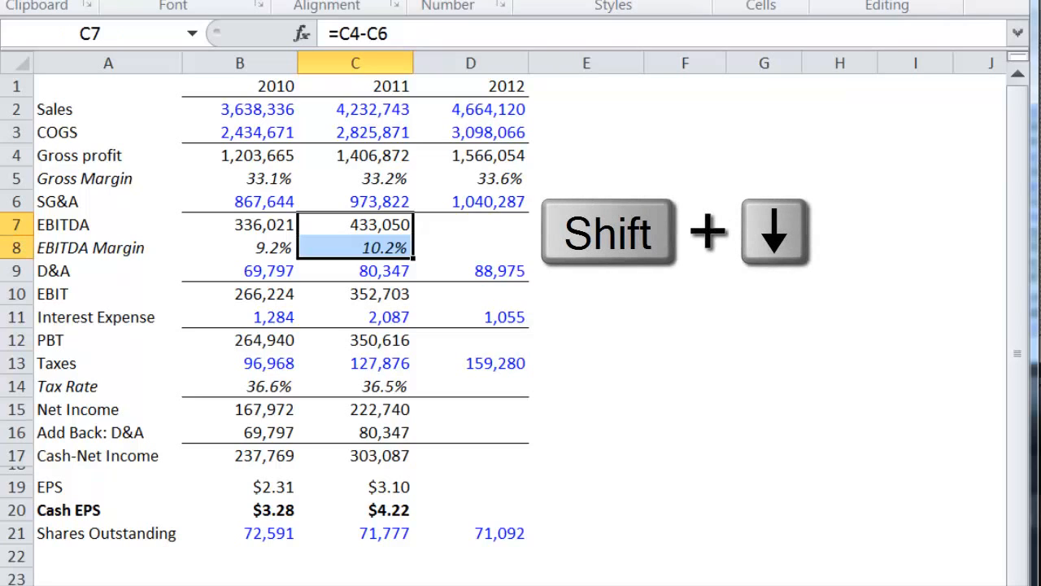
{"action": "key", "text": "ctrl+c"}
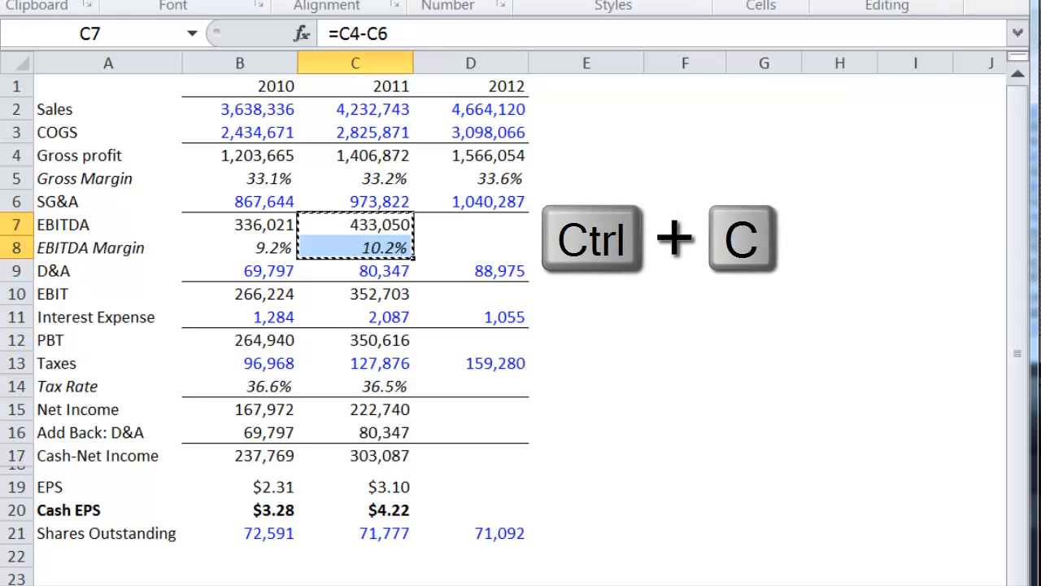
{"action": "key", "text": "Right"}
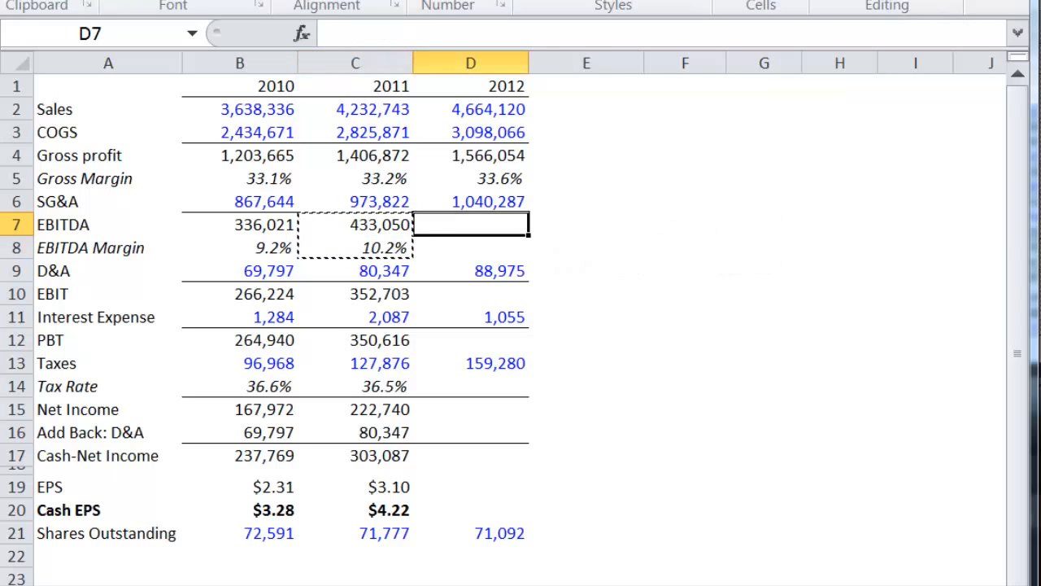
{"action": "key", "text": "ctrl+alt+v"}
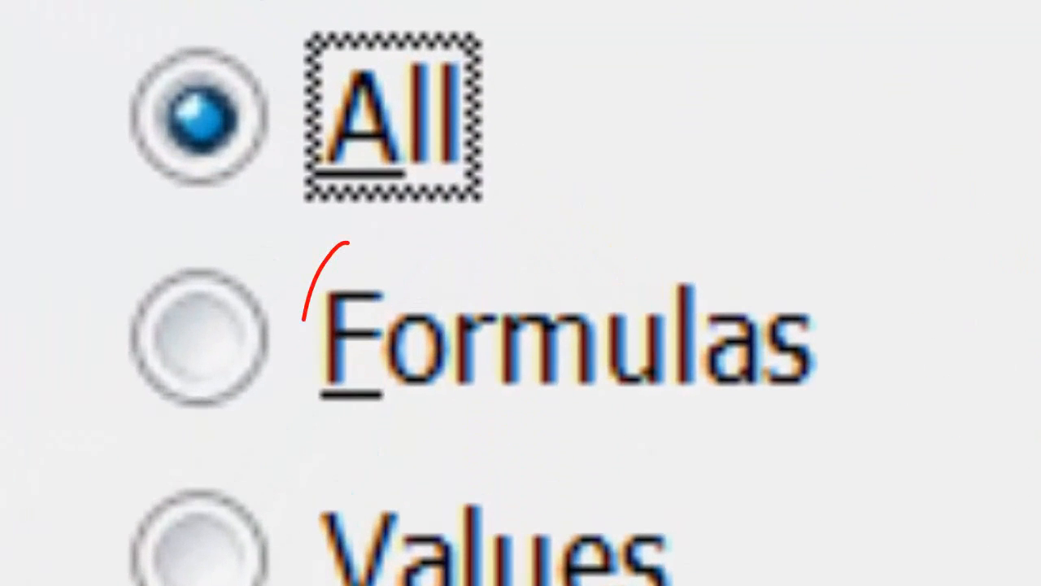
{"action": "key", "text": "f"}
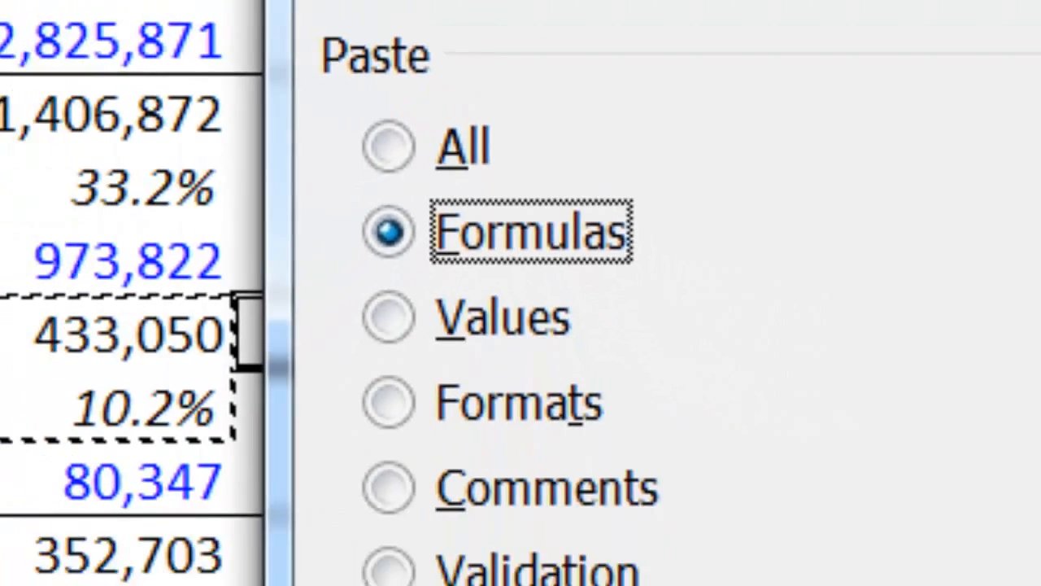
{"action": "key", "text": "Return"}
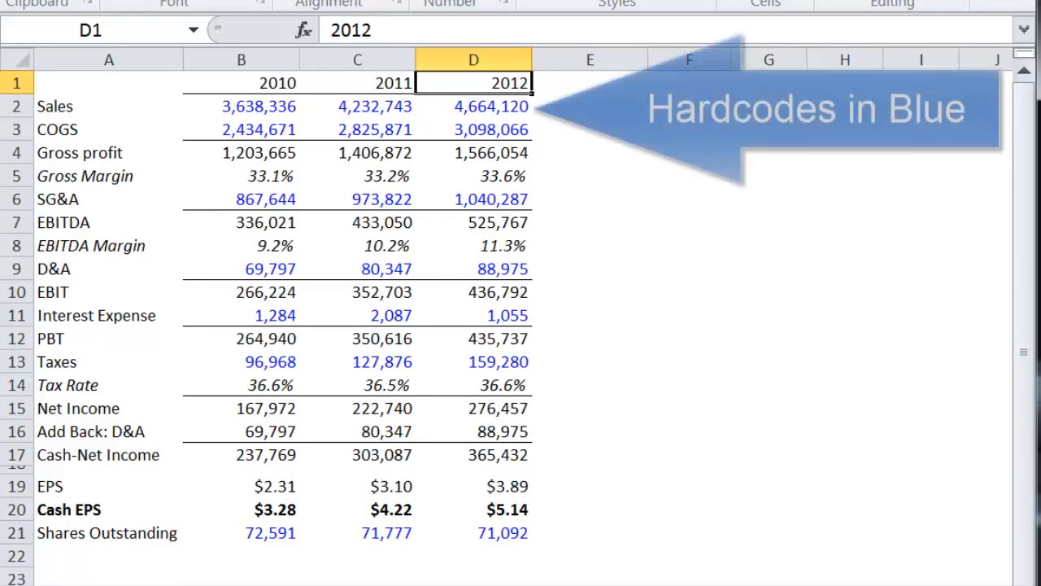
Step: Examine the top 2012 cells, D1 to D4, to tell hardcoded values from formulas
{"action": "key", "text": "Down"}
{"action": "key", "text": "Down"}
{"action": "key", "text": "Down"}
{"action": "key", "text": "Down"}
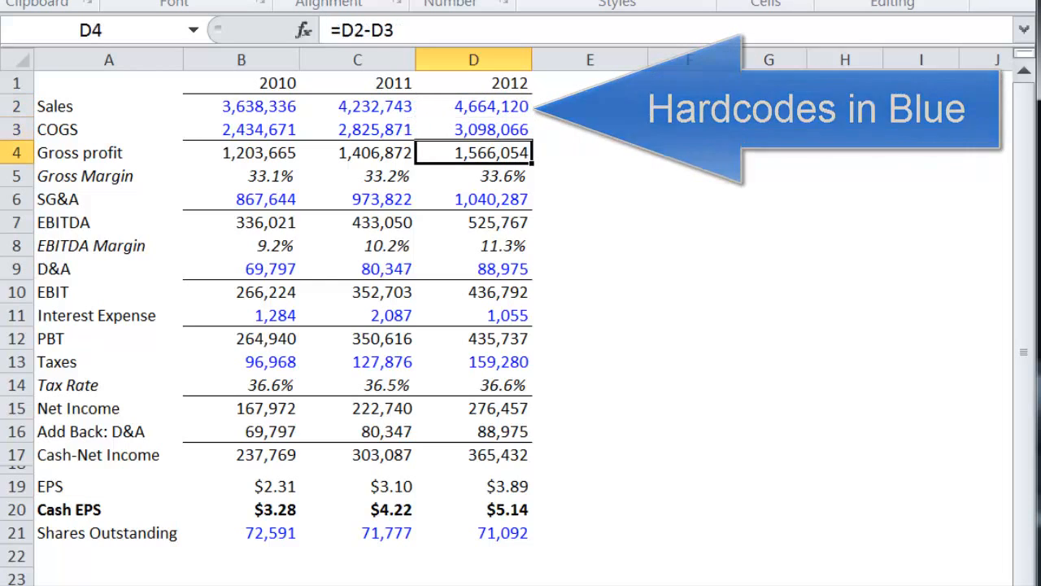
{"action": "key", "text": "Up"}
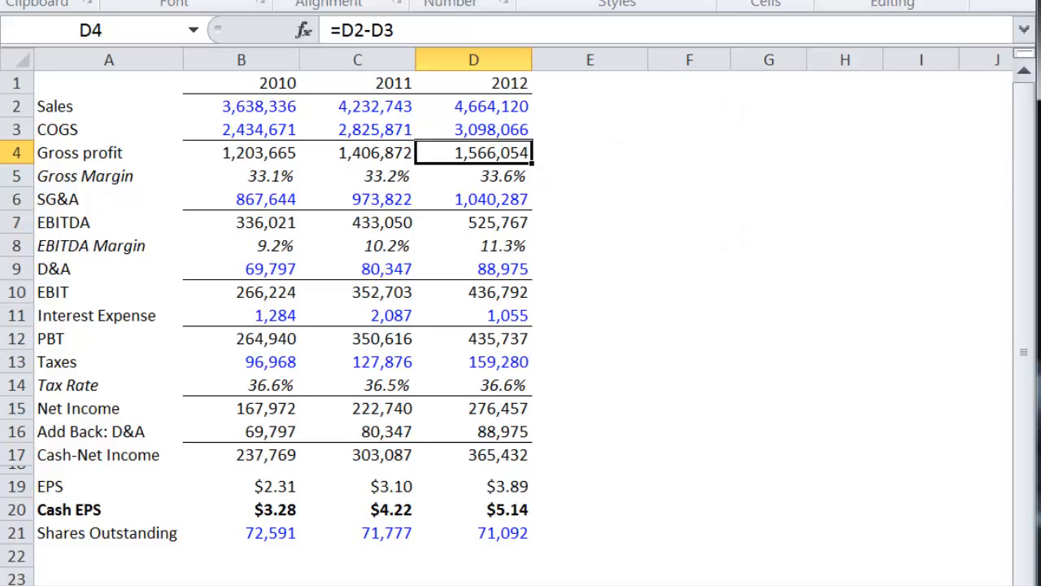
{"action": "key", "text": "Up"}
{"action": "key", "text": "Up"}
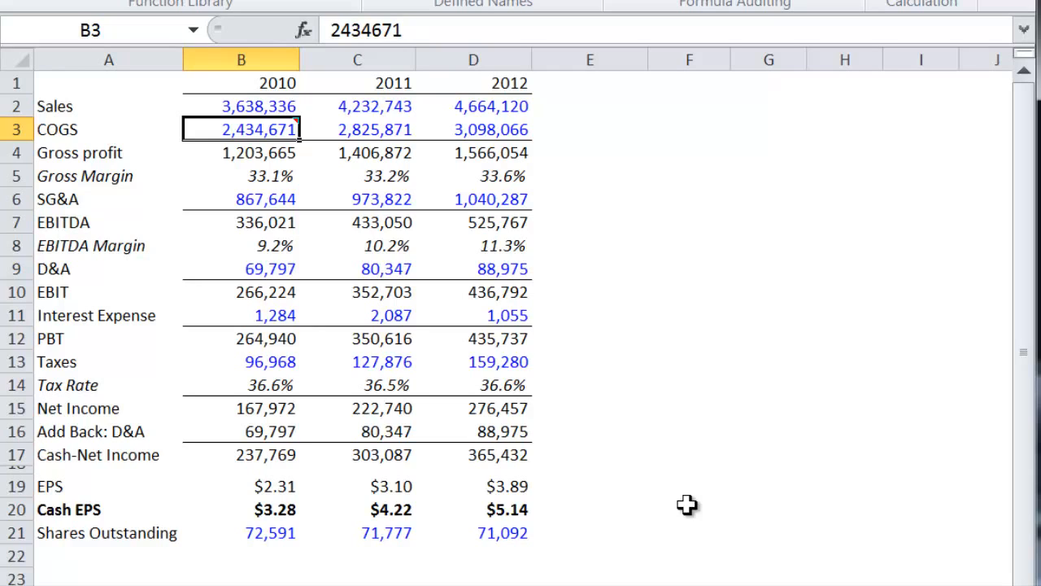
Step: Copy only the comment from the 2010 COGS cell B3 to the 2012 COGS cell D3 with Paste Special
{"action": "key", "text": "Down"}
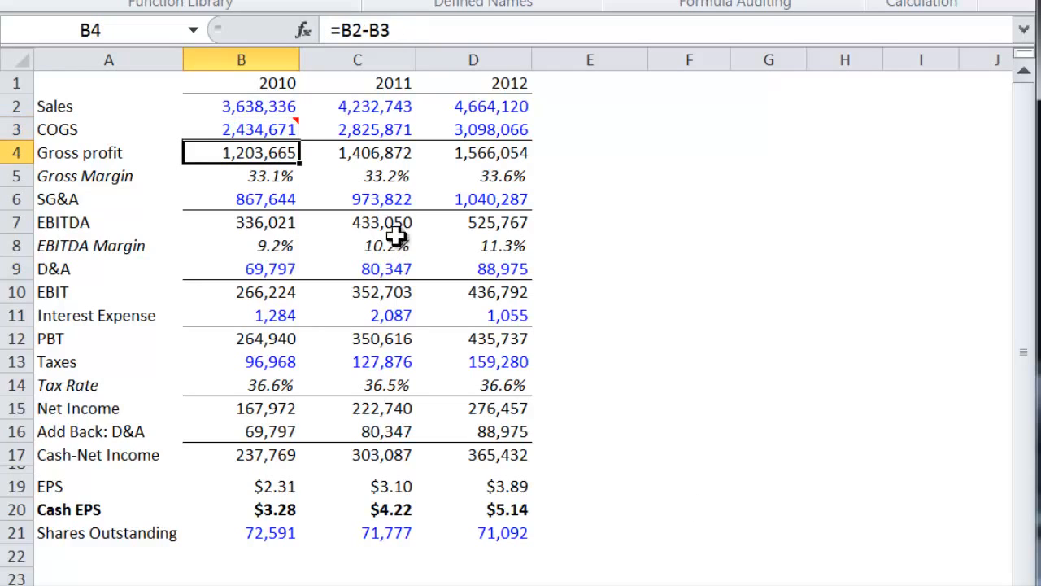
{"action": "mouse_move", "coordinate": [279, 133]}
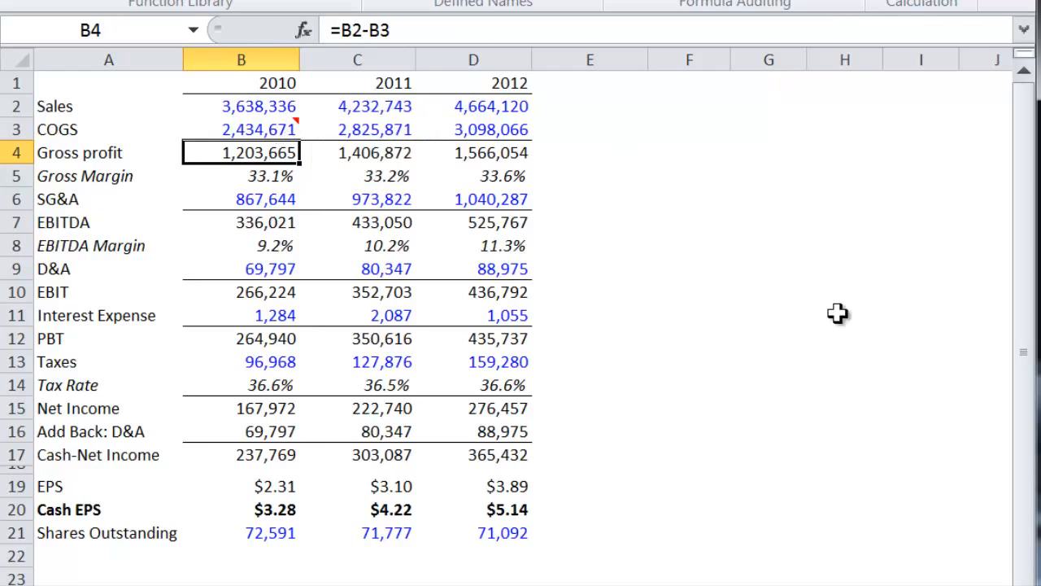
{"action": "key", "text": "Up"}
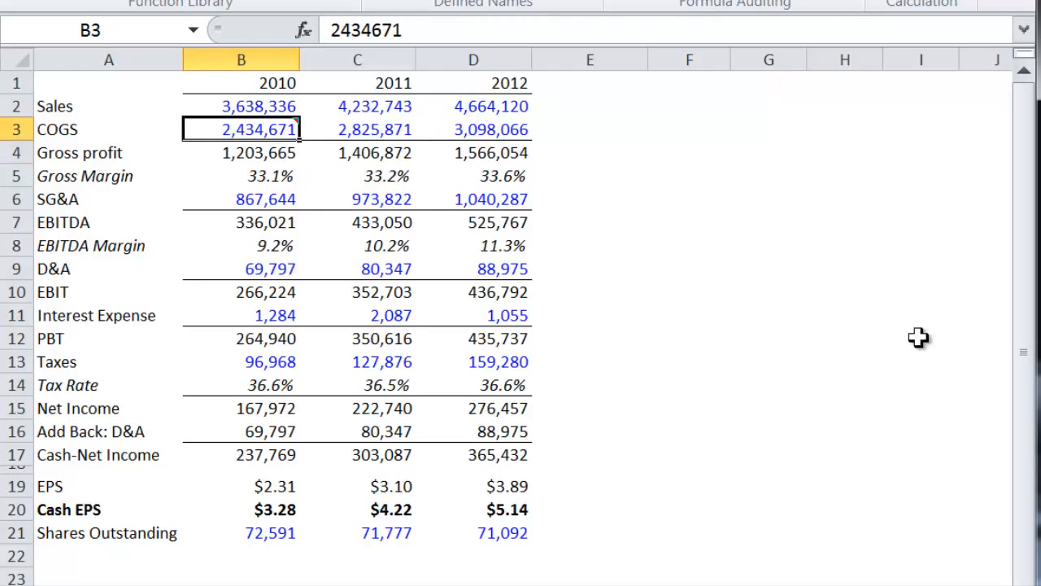
{"action": "key", "text": "ctrl+c"}
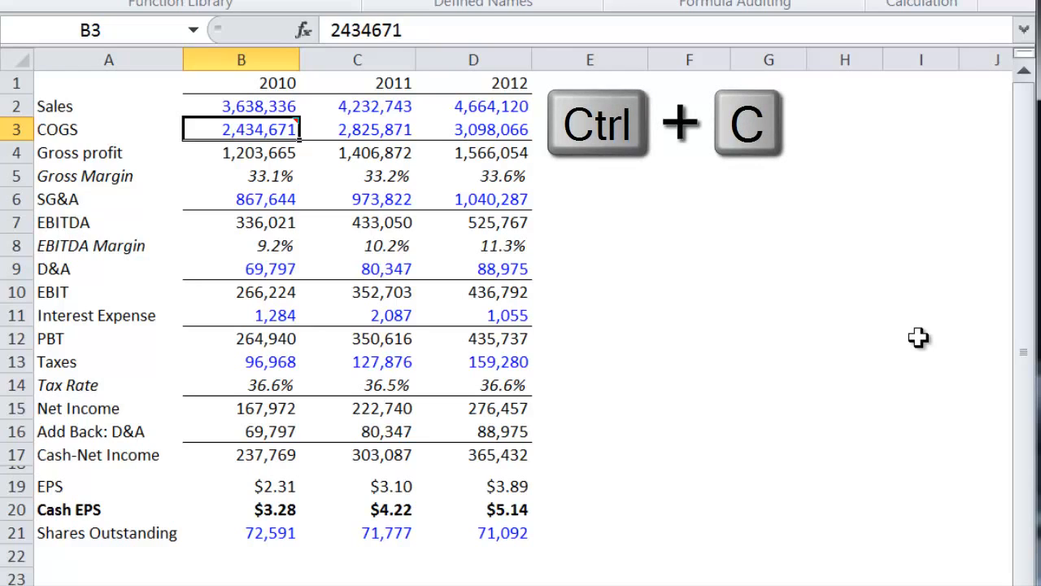
{"action": "key", "text": "ctrl+c"}
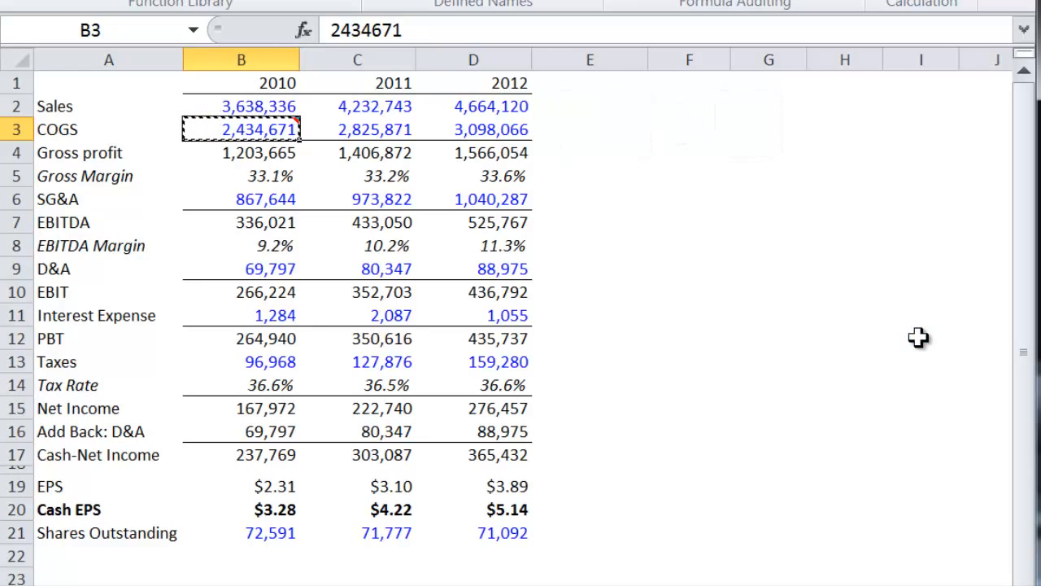
{"action": "key", "text": "Right"}
{"action": "key", "text": "Right"}
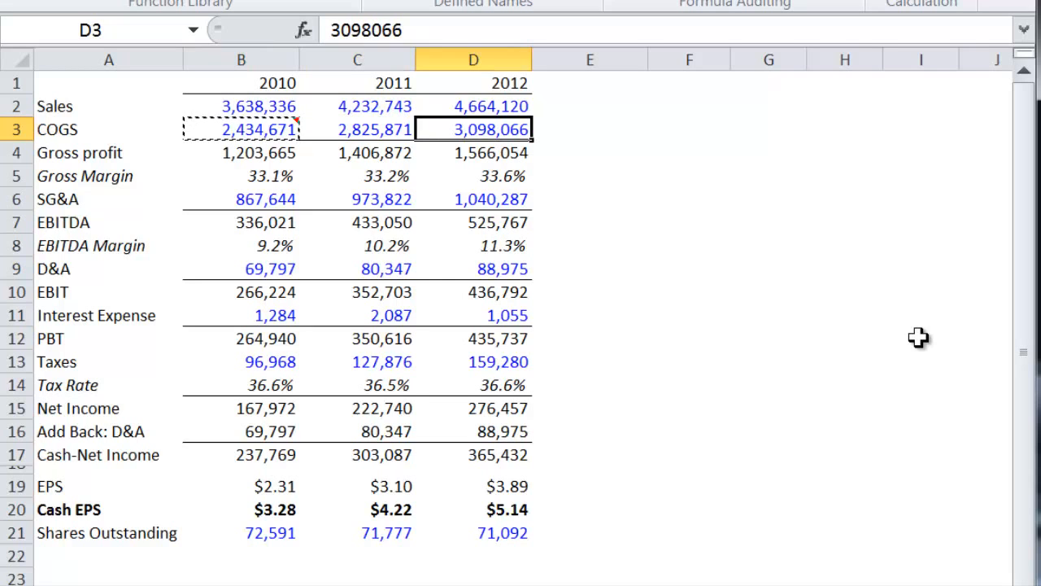
{"action": "key", "text": "ctrl+alt+v"}
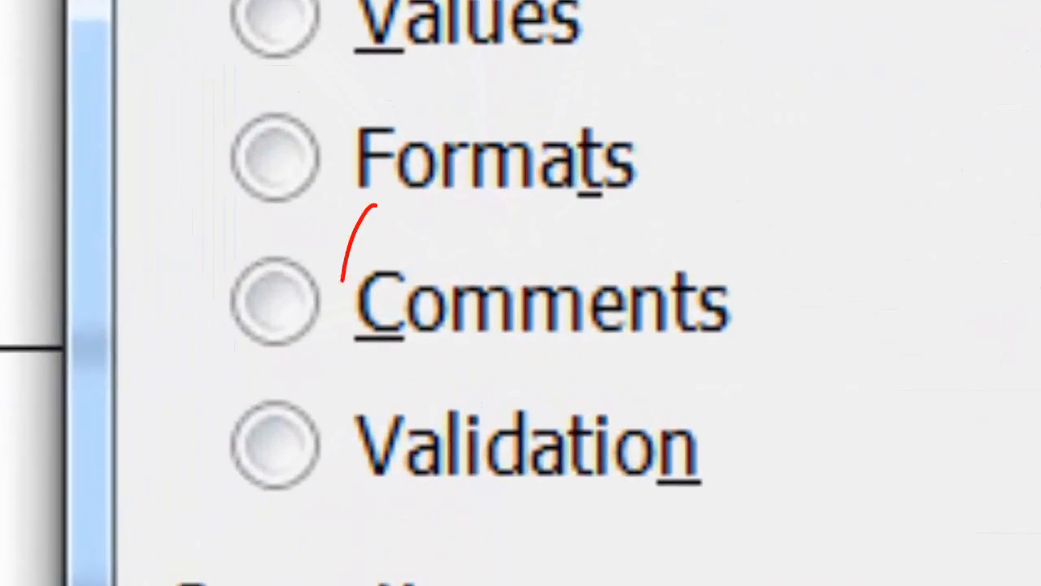
{"action": "key", "text": "c"}
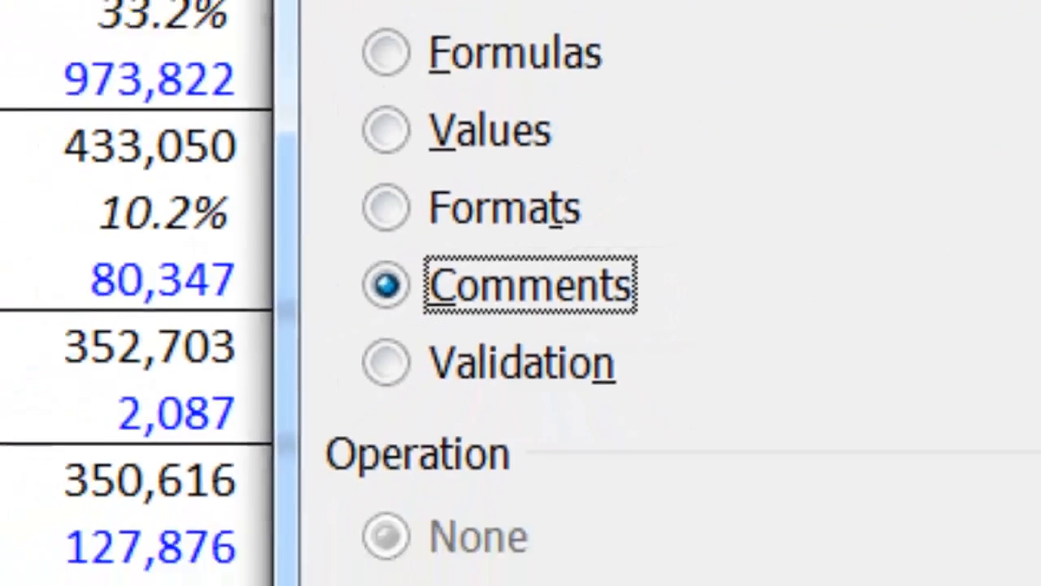
{"action": "key", "text": "Return"}
{"action": "key", "text": "Right"}
{"action": "key", "text": "Right"}
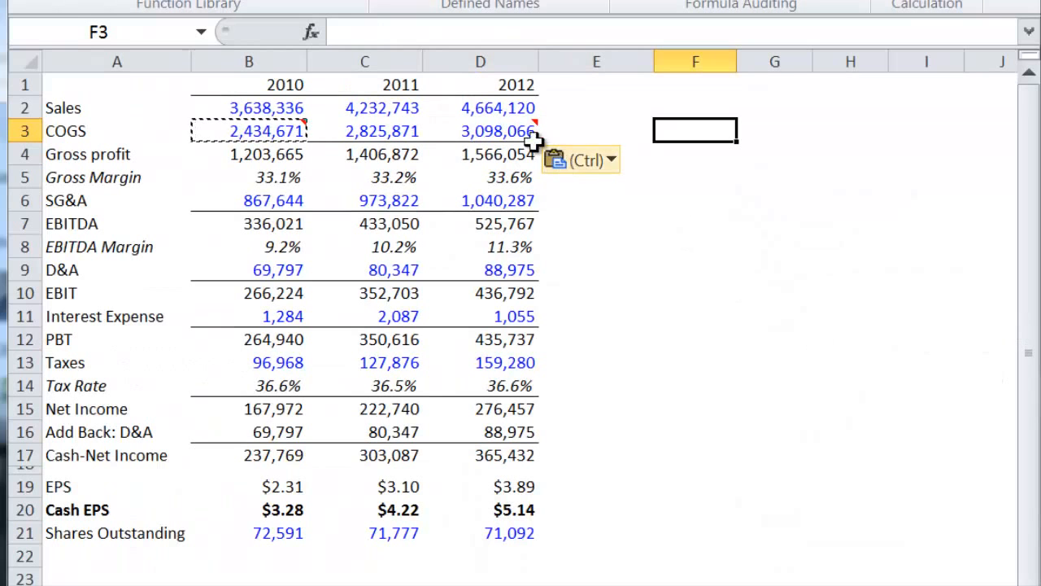
{"action": "mouse_move", "coordinate": [525, 132]}
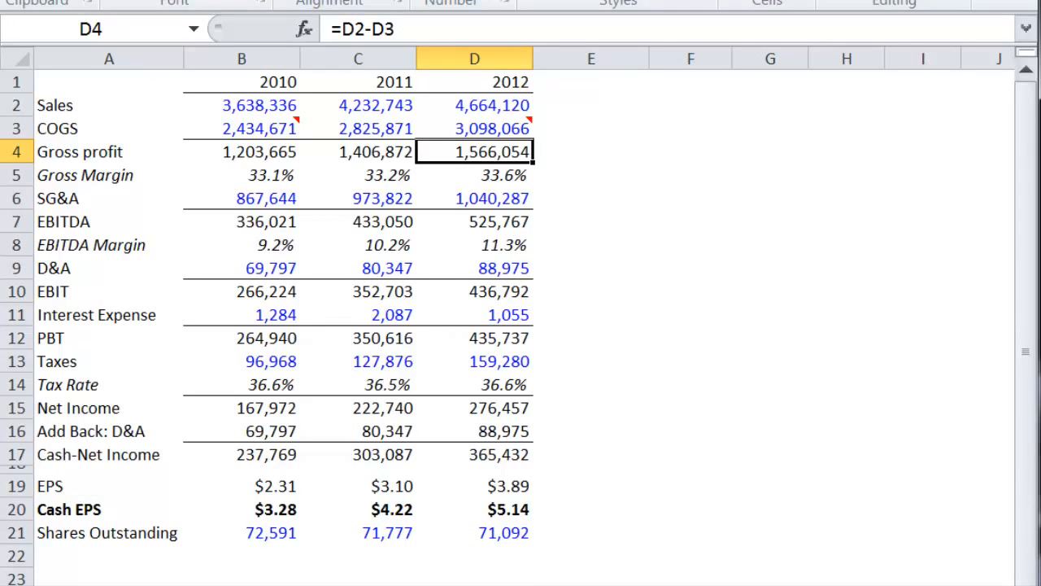
Step: Paste the 2012 gross profit cell D4 normally into E4 and compare the formulas of both cells
{"action": "key", "text": "ctrl+c"}
{"action": "left_click", "coordinate": [591, 152]}
{"action": "key", "text": "Return"}
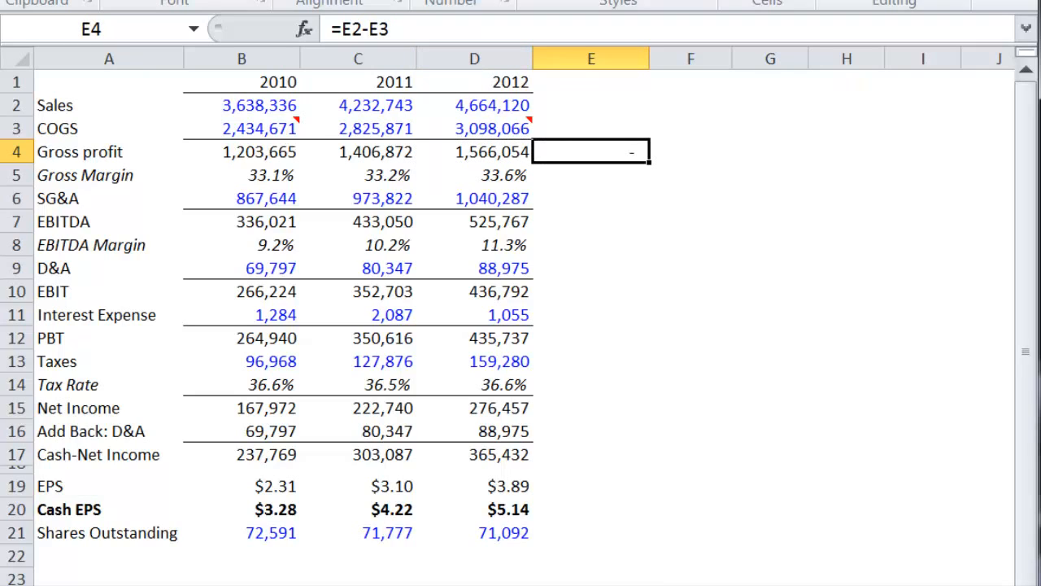
{"action": "left_click", "coordinate": [475, 151]}
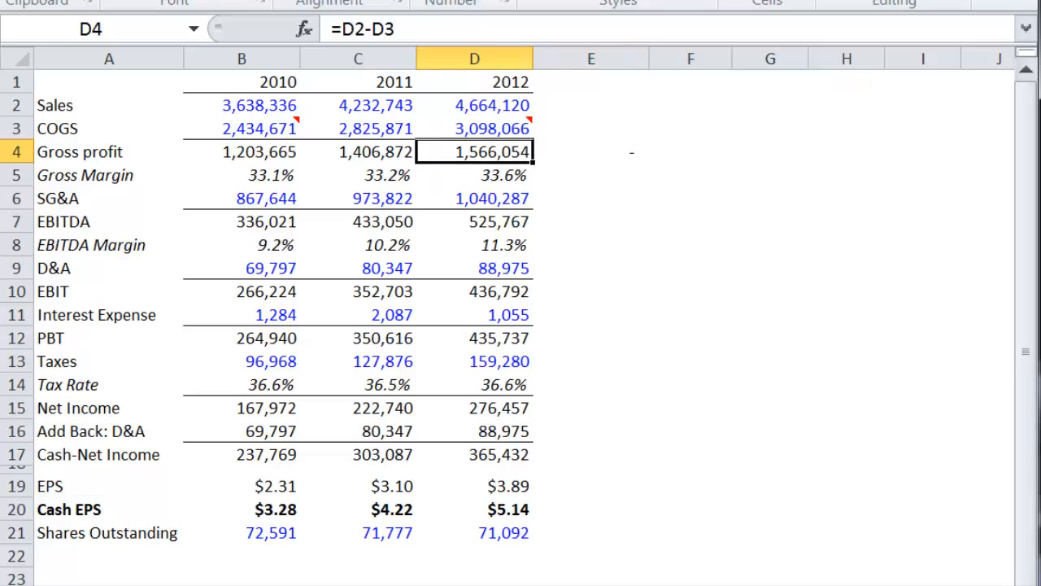
{"action": "left_click", "coordinate": [591, 151]}
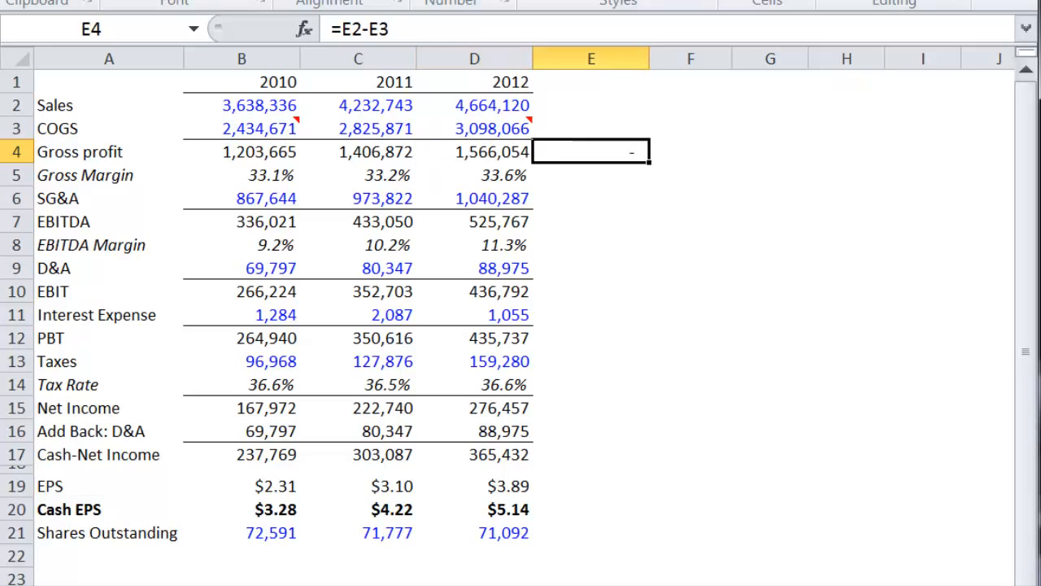
{"action": "key", "text": "F2"}
{"action": "key", "text": "Escape"}
{"action": "left_click", "coordinate": [474, 151]}
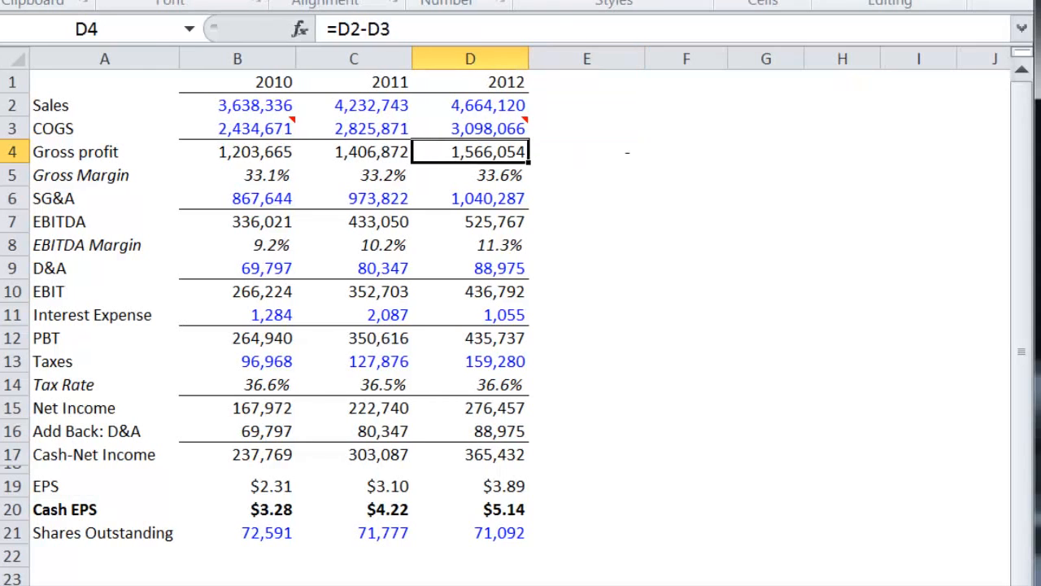
Step: Paste only the value of the 2012 gross profit cell D4 into E4, and clear E4 again
{"action": "key", "text": "ctrl+c"}
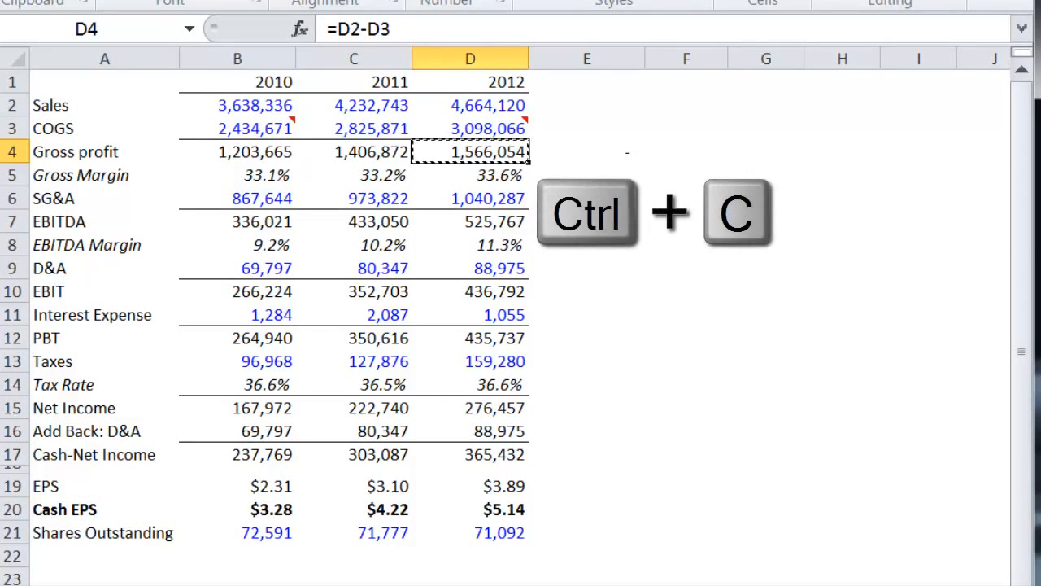
{"action": "left_click", "coordinate": [586, 151]}
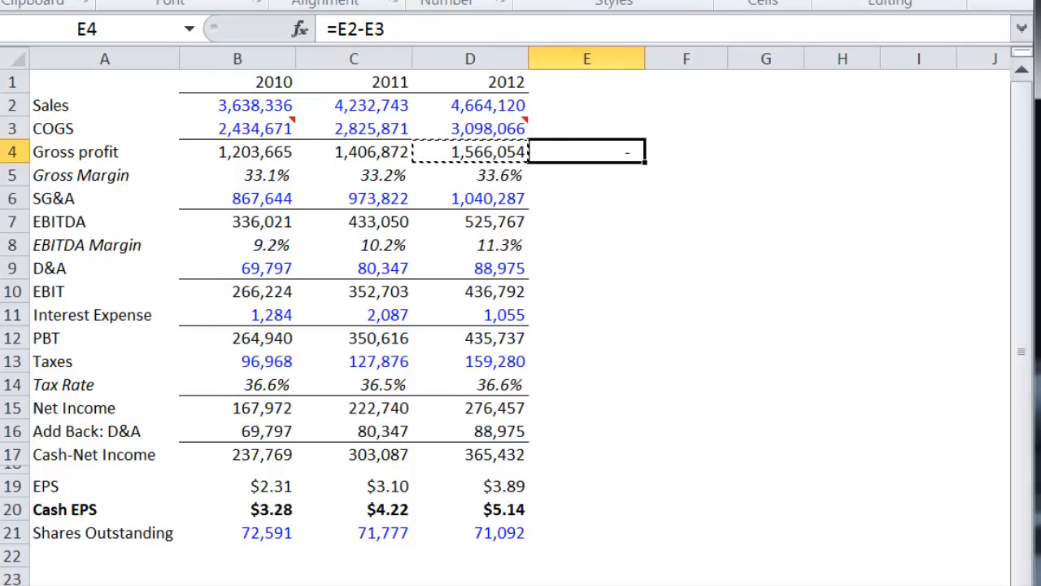
{"action": "key", "text": "ctrl+alt+v"}
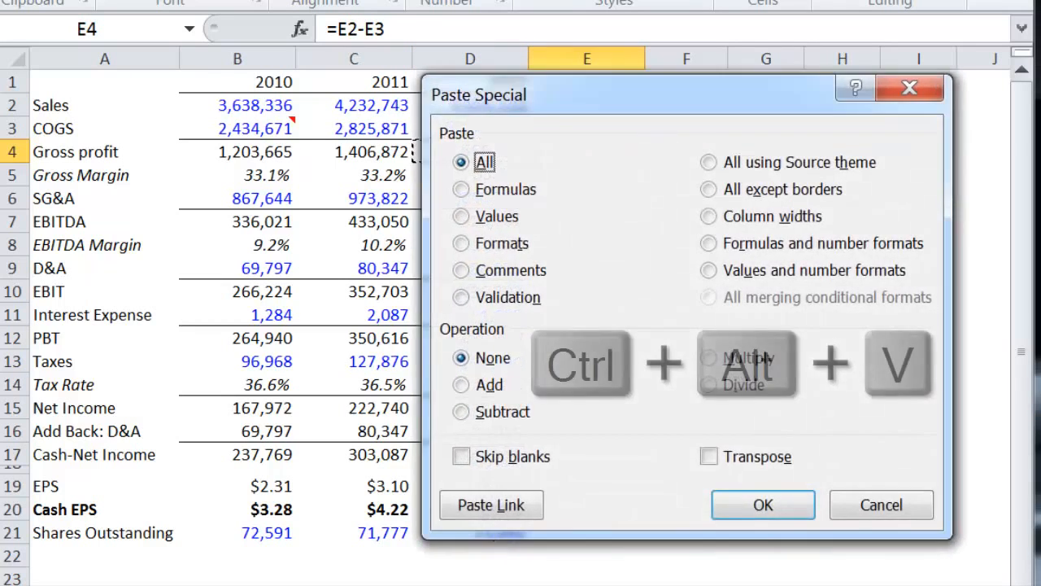
{"action": "key", "text": "v"}
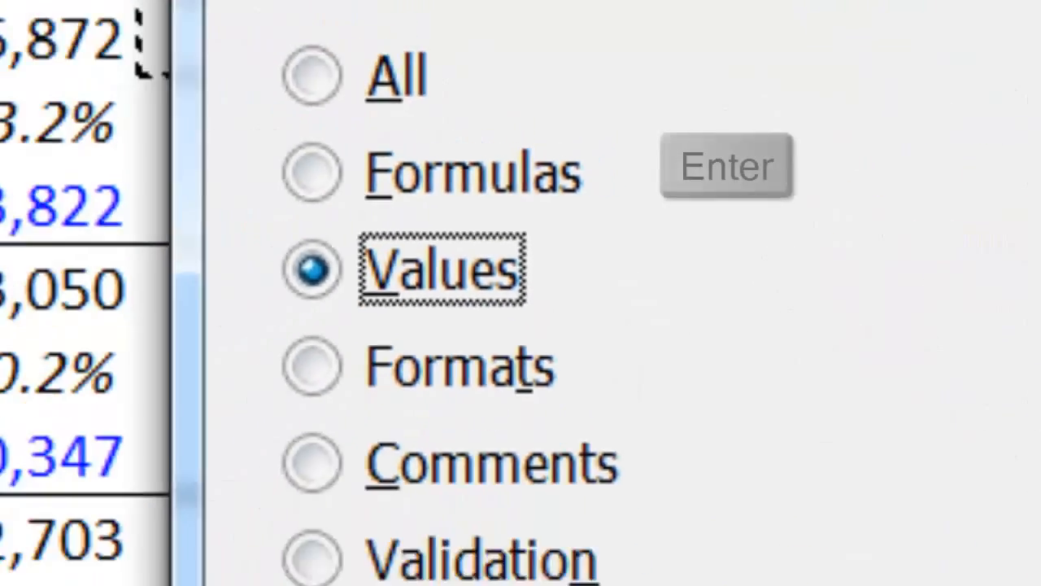
{"action": "key", "text": "Return"}
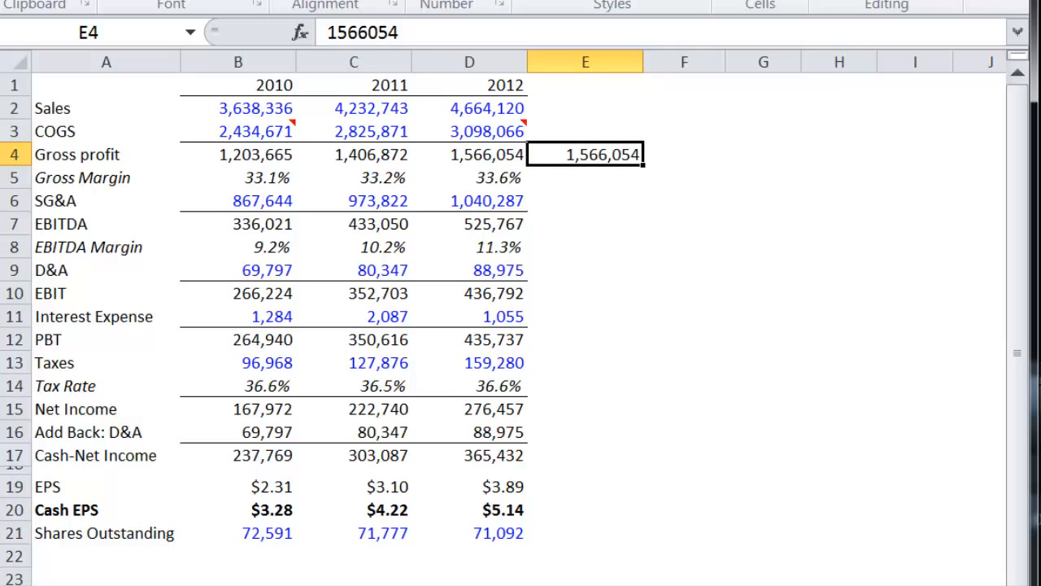
{"action": "key", "text": "Delete"}
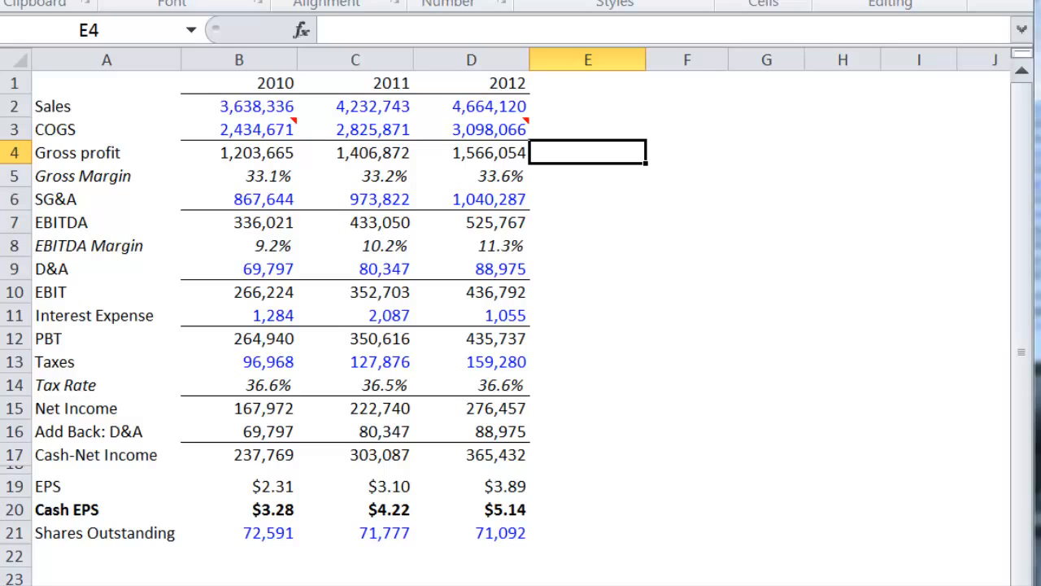
Step: Copy the sales figures B2:D2 and paste them transposed into a vertical range starting at F2
{"action": "key", "text": "Up"}
{"action": "key", "text": "Up"}
{"action": "key", "text": "Left"}
{"action": "key", "text": "Left"}
{"action": "key", "text": "Left"}
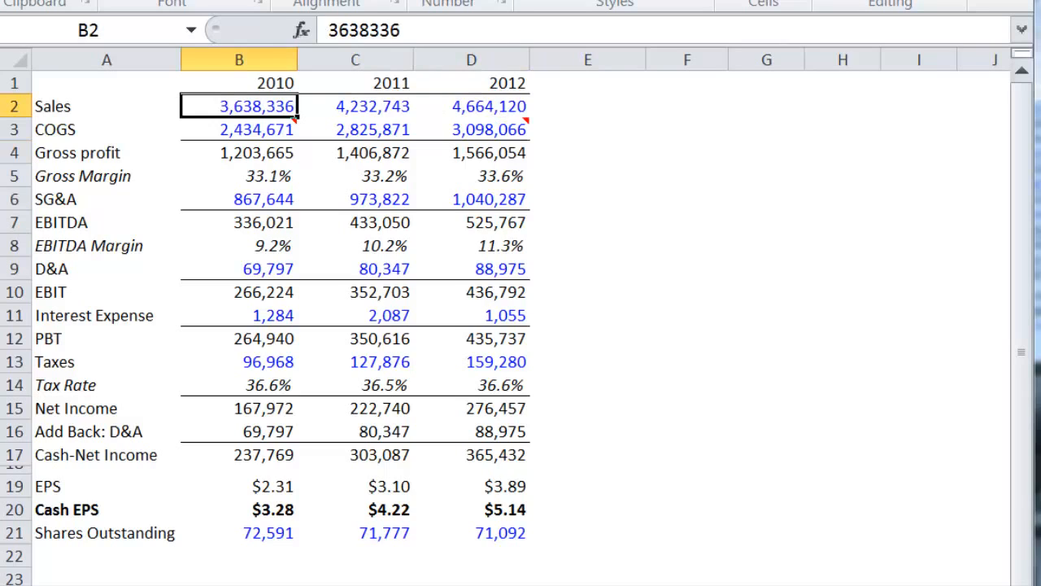
{"action": "key", "text": "shift+Right"}
{"action": "key", "text": "shift+Right"}
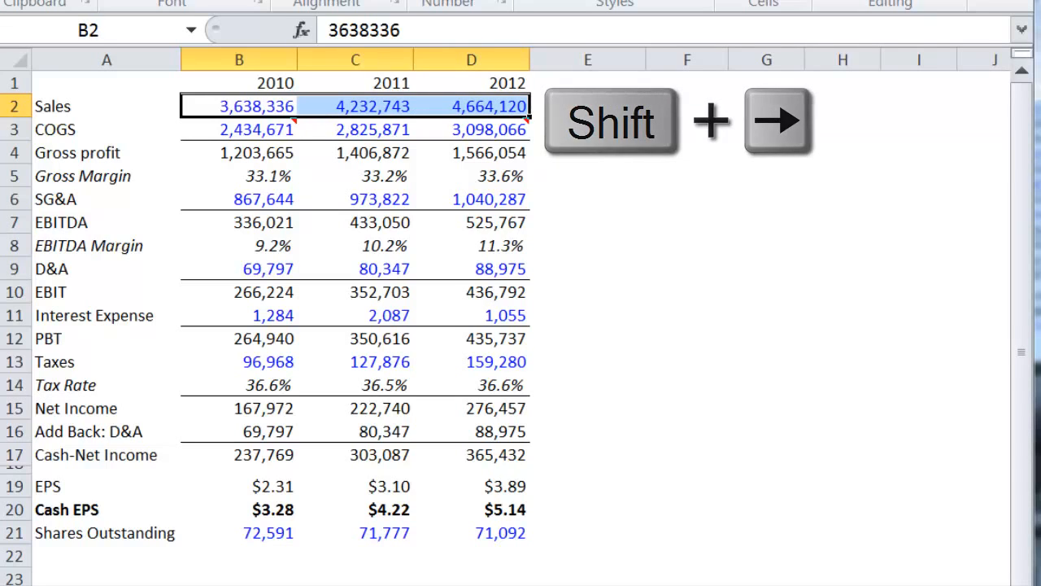
{"action": "key", "text": "ctrl+c"}
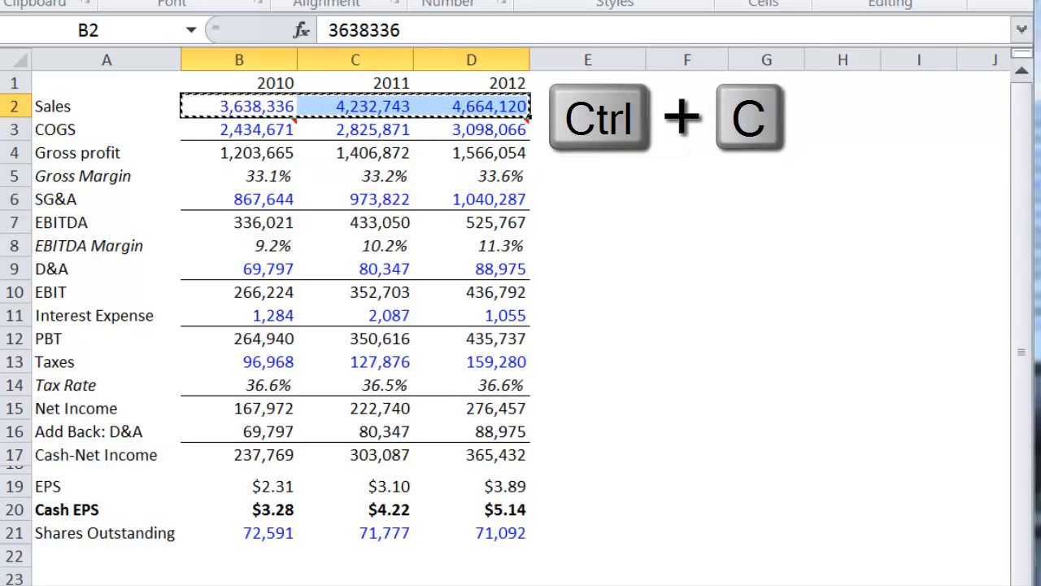
{"action": "key", "text": "Right"}
{"action": "key", "text": "Right"}
{"action": "key", "text": "Right"}
{"action": "key", "text": "Right"}
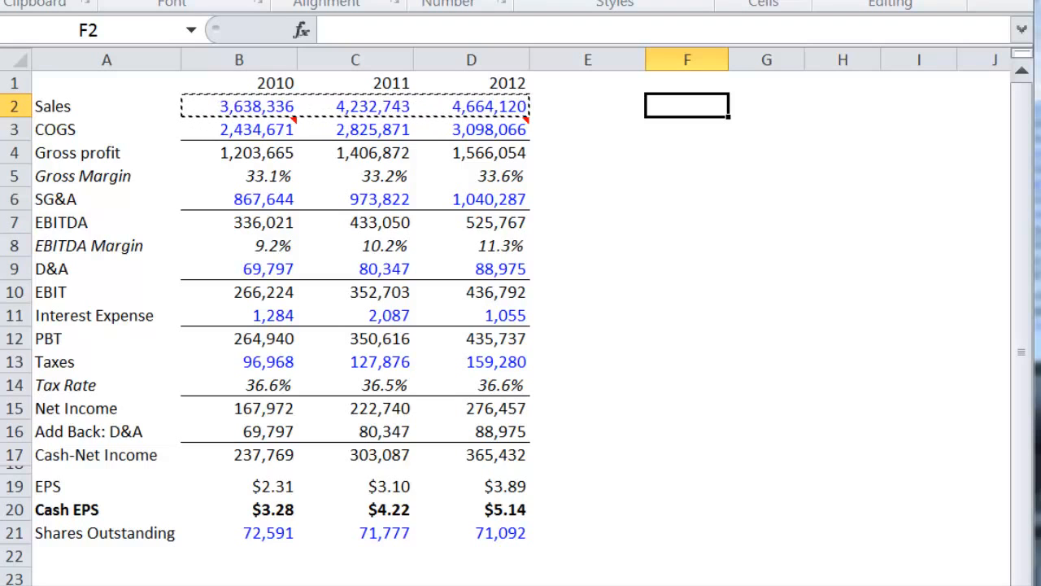
{"action": "key", "text": "ctrl+alt+v"}
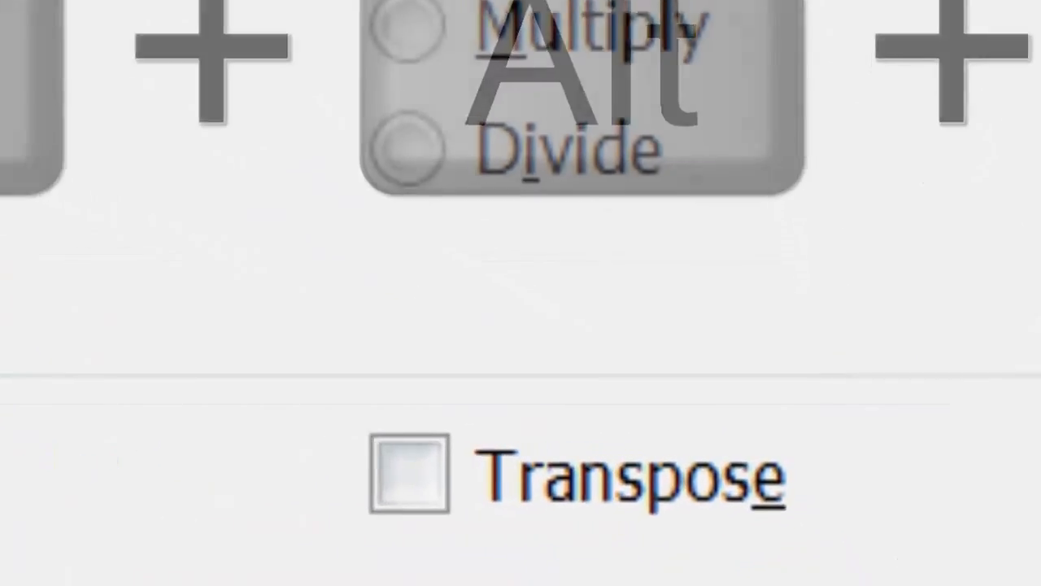
{"action": "key", "text": "e"}
{"action": "key", "text": "Return"}
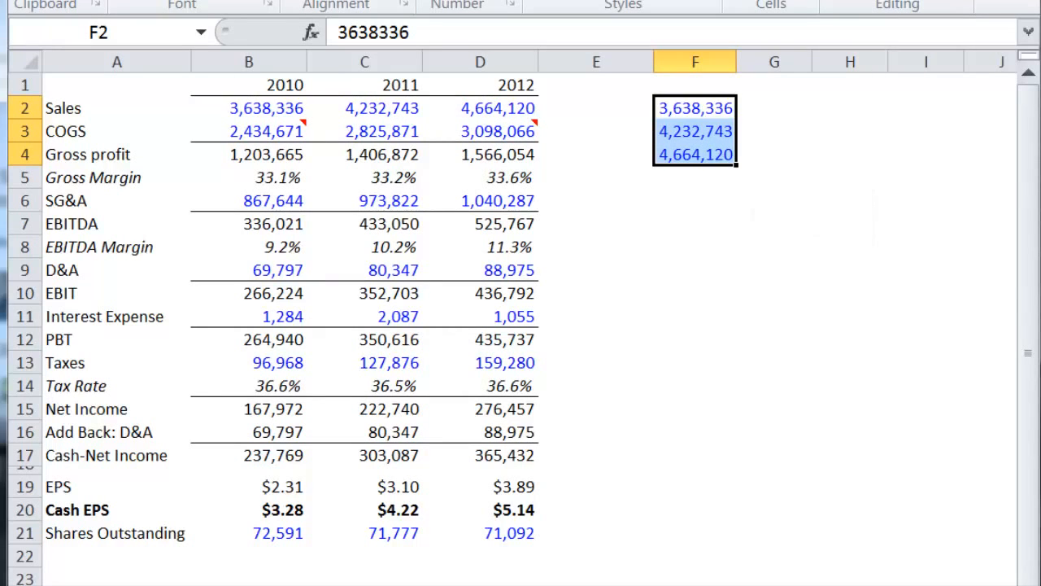
{"action": "left_click", "coordinate": [695, 177]}
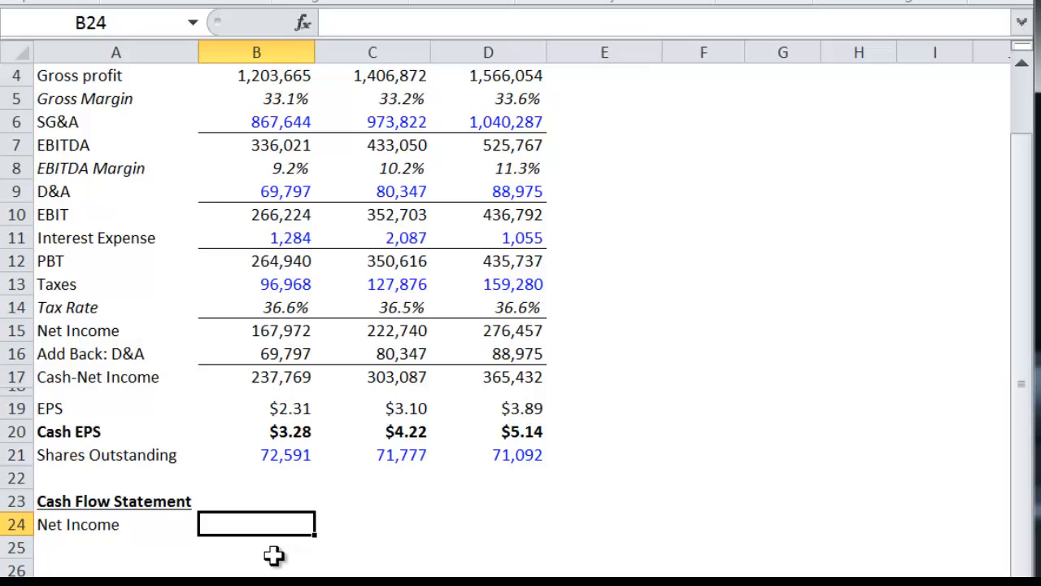
Step: Enter the formula =B15 in B24 to link the cash flow statement's 2010 net income to the income statement
{"action": "type", "text": "="}
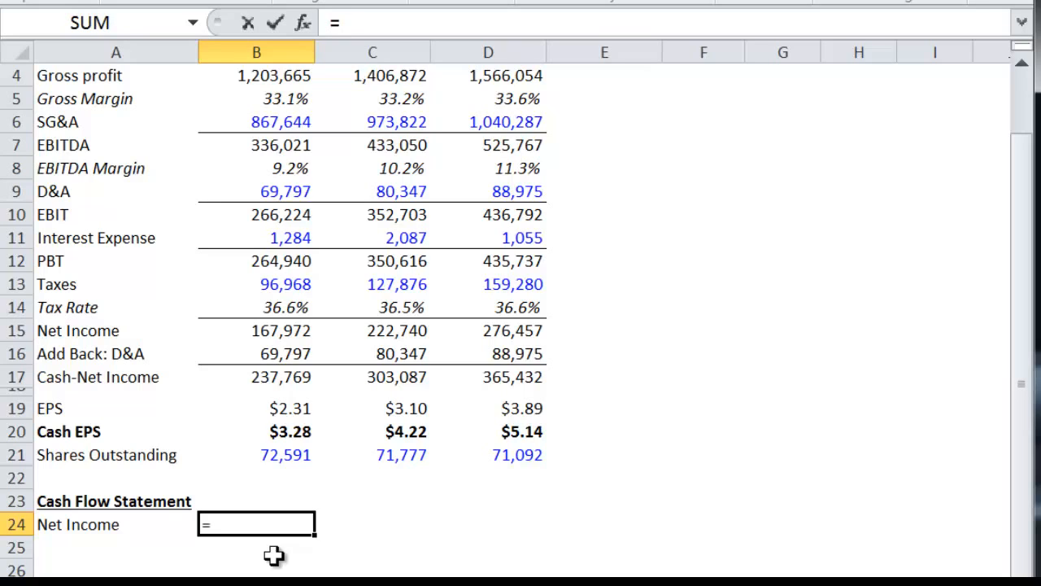
{"action": "key", "text": "Up"}
{"action": "key", "text": "Up"}
{"action": "key", "text": "Up"}
{"action": "key", "text": "Up"}
{"action": "key", "text": "Up"}
{"action": "key", "text": "Up"}
{"action": "key", "text": "Up"}
{"action": "key", "text": "Up"}
{"action": "key", "text": "Up"}
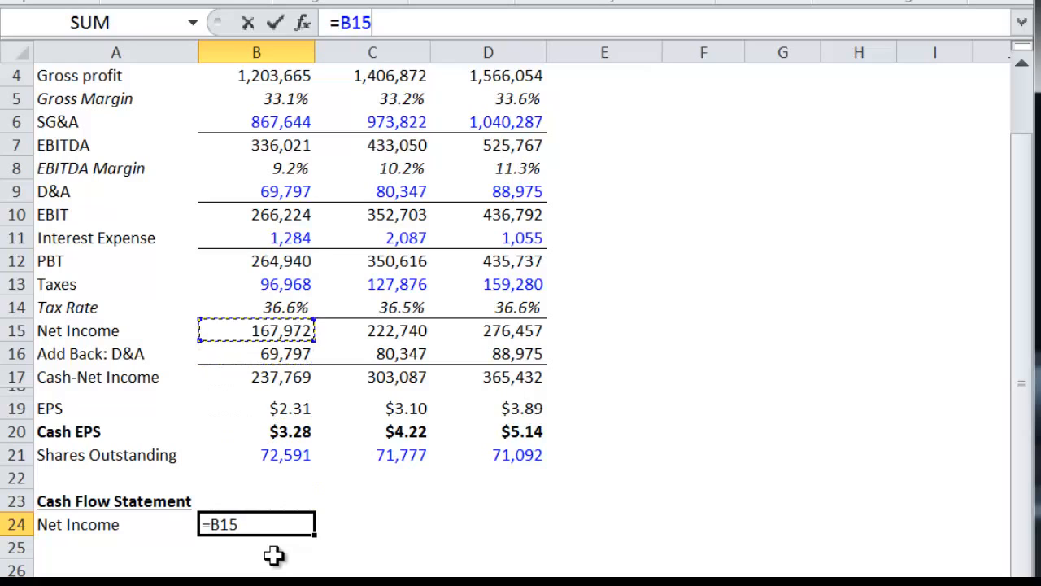
{"action": "key", "text": "ctrl+Return"}
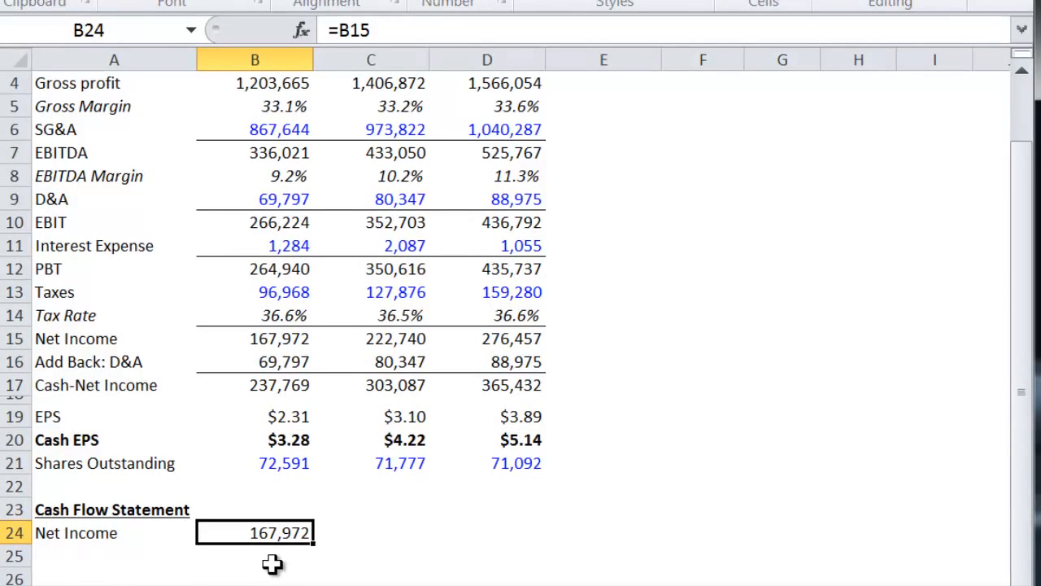
Step: Copy the net income figures B15:D15 and paste them as links into the cash flow statement's net income row starting at B24
{"action": "key", "text": "Up"}
{"action": "key", "text": "Up"}
{"action": "key", "text": "Up"}
{"action": "key", "text": "Up"}
{"action": "key", "text": "Up"}
{"action": "key", "text": "Up"}
{"action": "key", "text": "Up"}
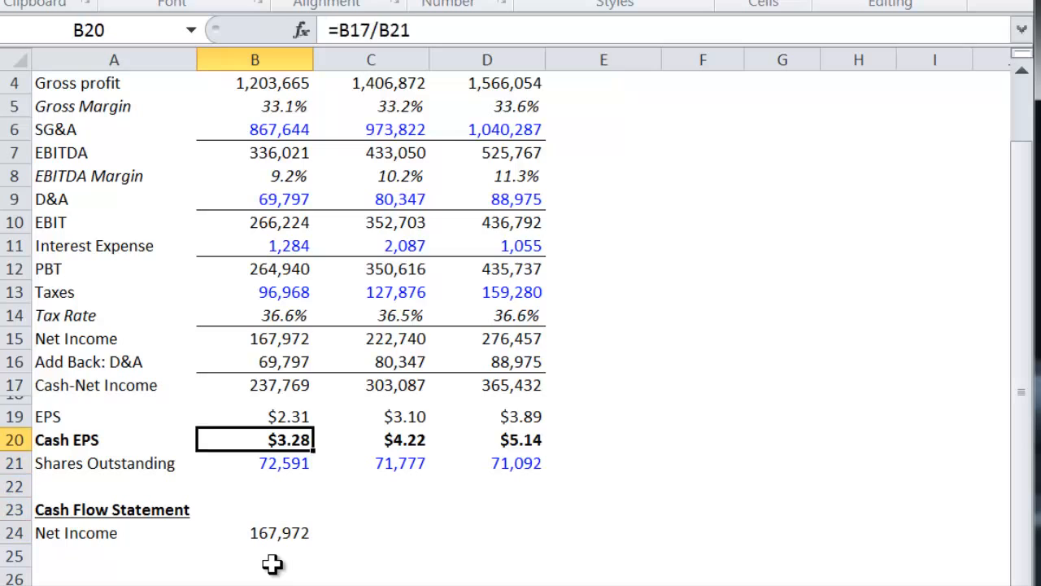
{"action": "key", "text": "Up"}
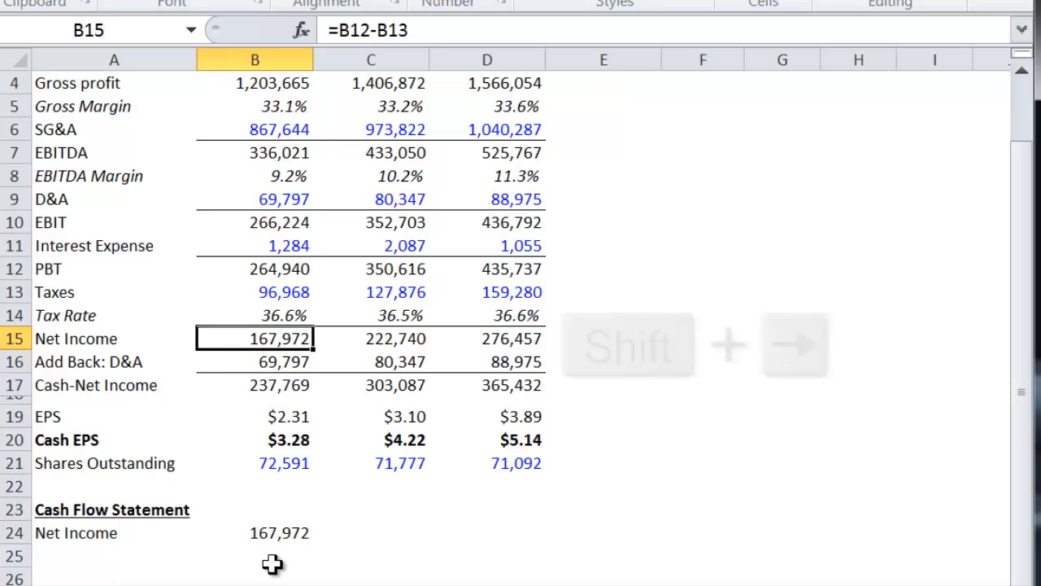
{"action": "key", "text": "shift+Right"}
{"action": "key", "text": "shift+Right"}
{"action": "key", "text": "shift+Right"}
{"action": "key", "text": "shift+Left"}
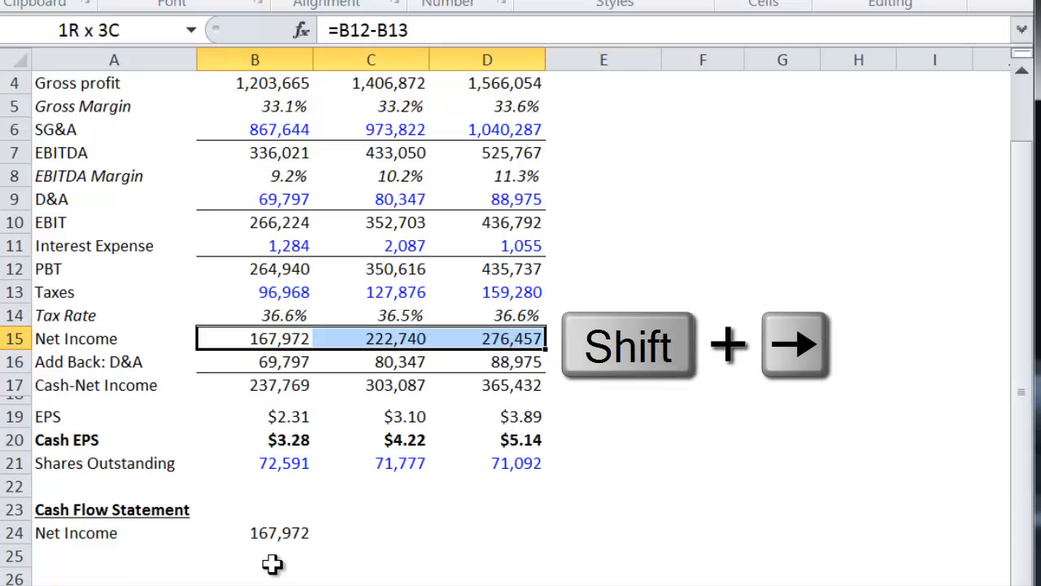
{"action": "key", "text": "ctrl+c"}
{"action": "key", "text": "Down"}
{"action": "key", "text": "Down"}
{"action": "key", "text": "Down"}
{"action": "key", "text": "Down"}
{"action": "key", "text": "Down"}
{"action": "key", "text": "Down"}
{"action": "key", "text": "Down"}
{"action": "key", "text": "Down"}
{"action": "key", "text": "Down"}
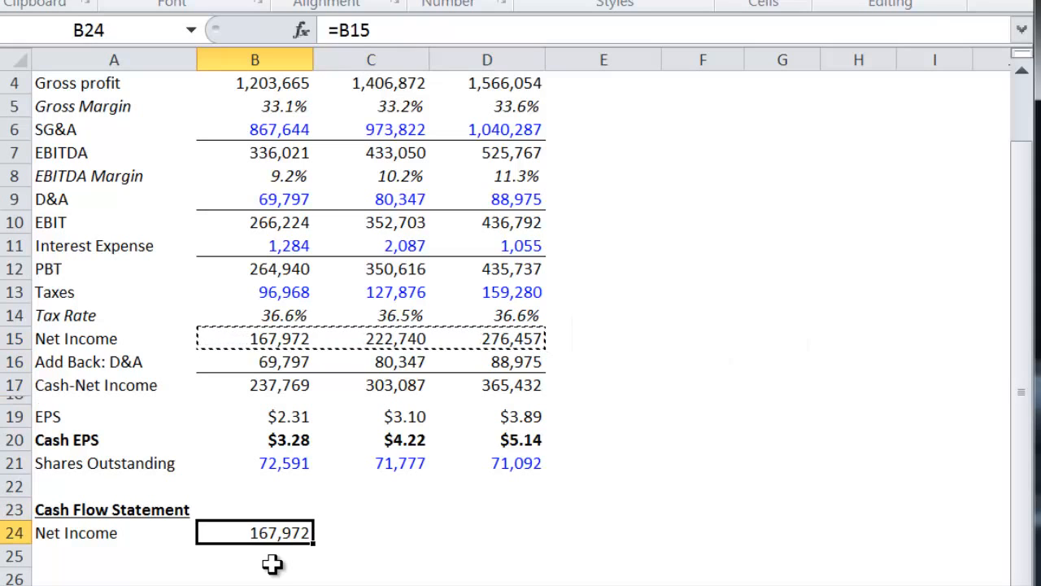
{"action": "key", "text": "ctrl+alt+v"}
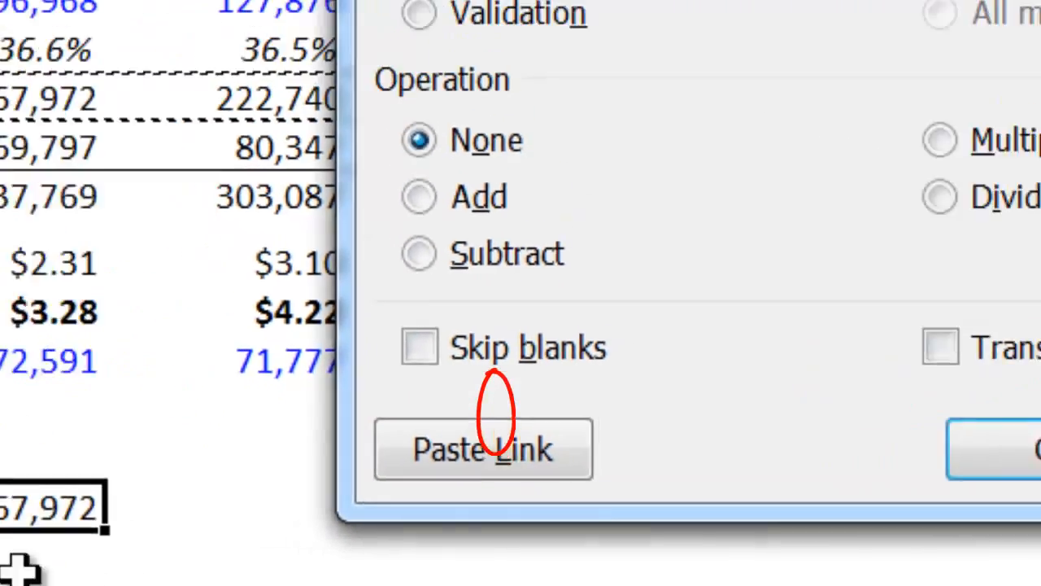
{"action": "key", "text": "l"}
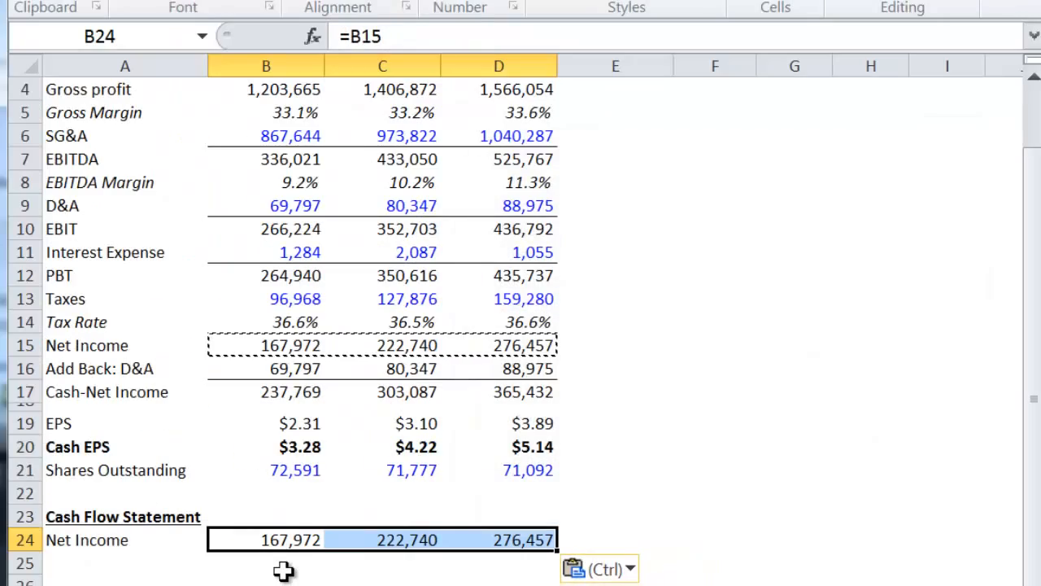
{"action": "key", "text": "Escape"}
Step: Inspect the formulas in the cash flow net income cells D24, C24 and B24 to check their source references
{"action": "key", "text": "Right"}
{"action": "key", "text": "Right"}
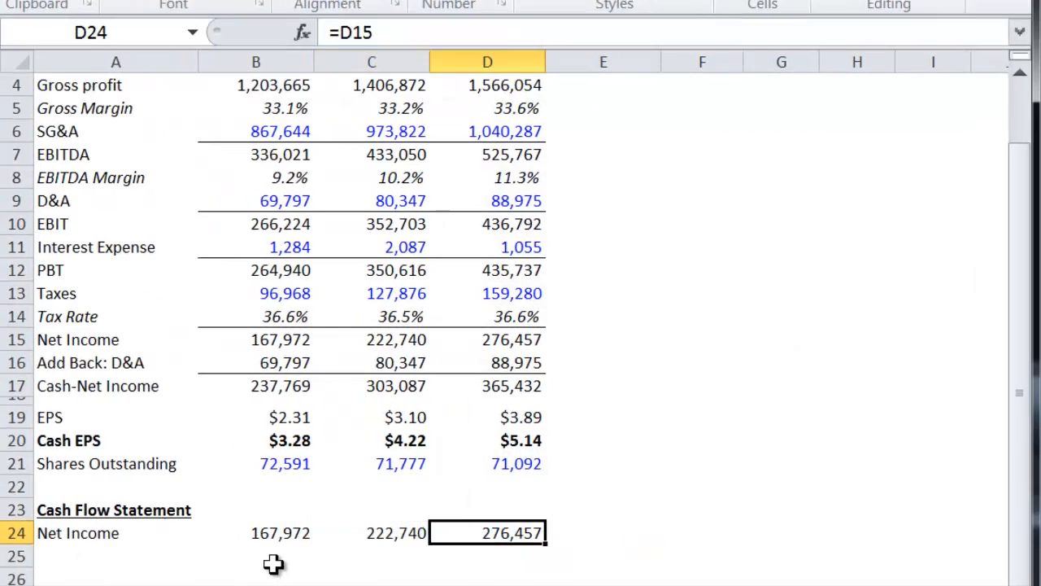
{"action": "key", "text": "F2"}
{"action": "key", "text": "Escape"}
{"action": "key", "text": "Left"}
{"action": "key", "text": "F2"}
{"action": "key", "text": "Escape"}
{"action": "key", "text": "Left"}
{"action": "key", "text": "F2"}
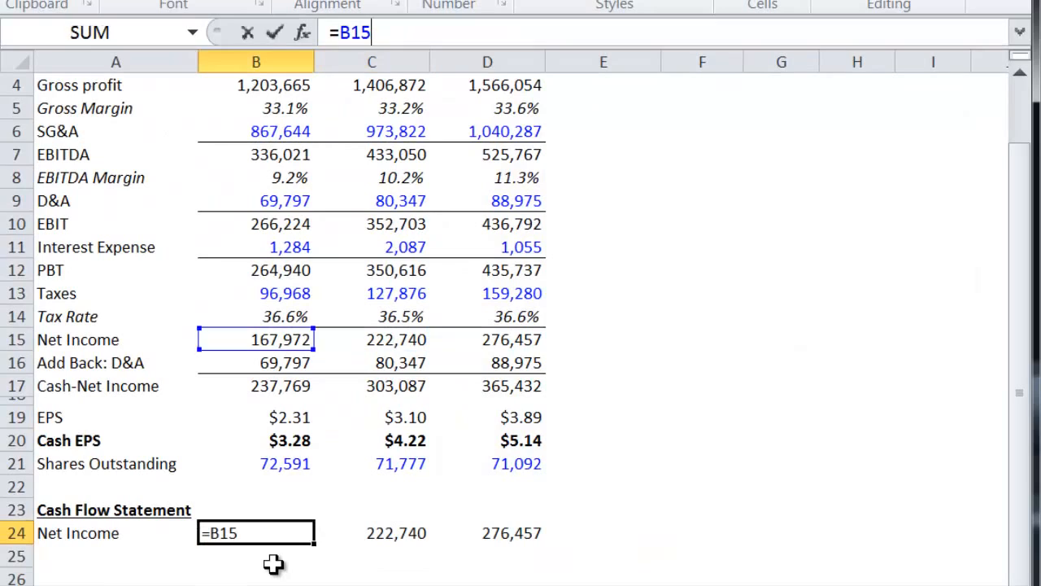
{"action": "key", "text": "Escape"}
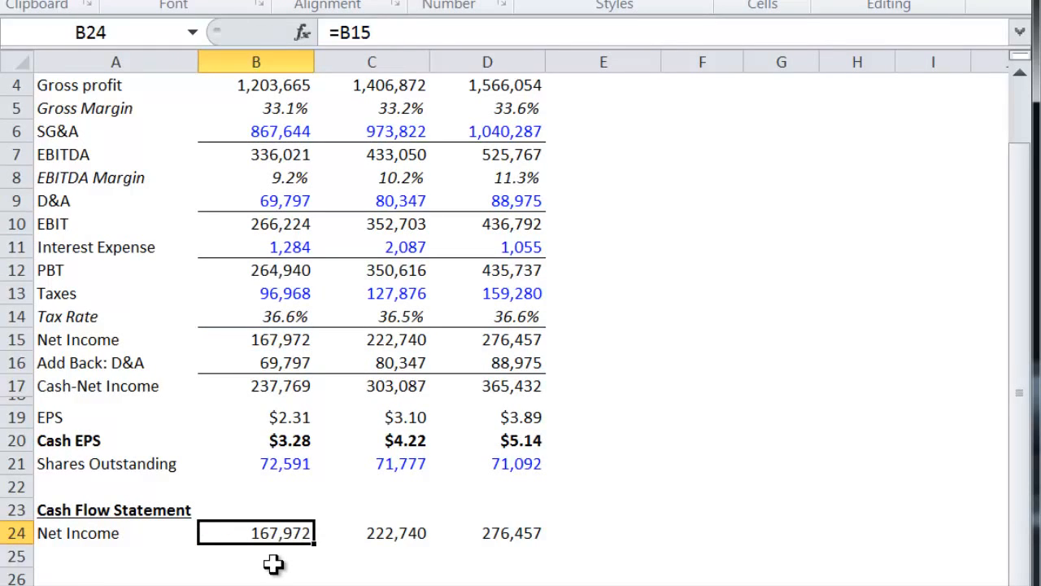